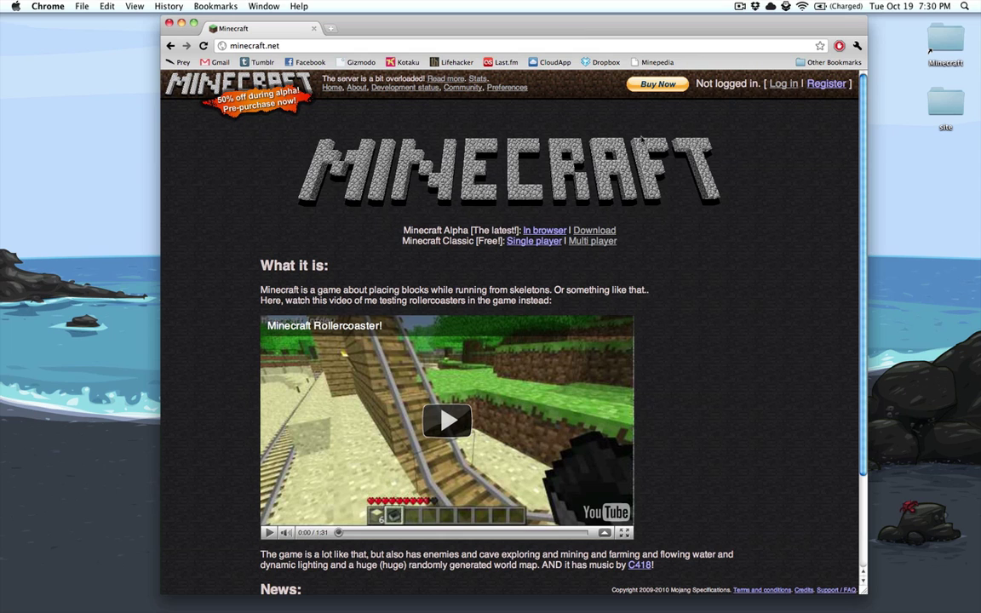
- Download minecraft_server.jar from the minecraft.net download page and save it to the Desktop
click(594, 230)
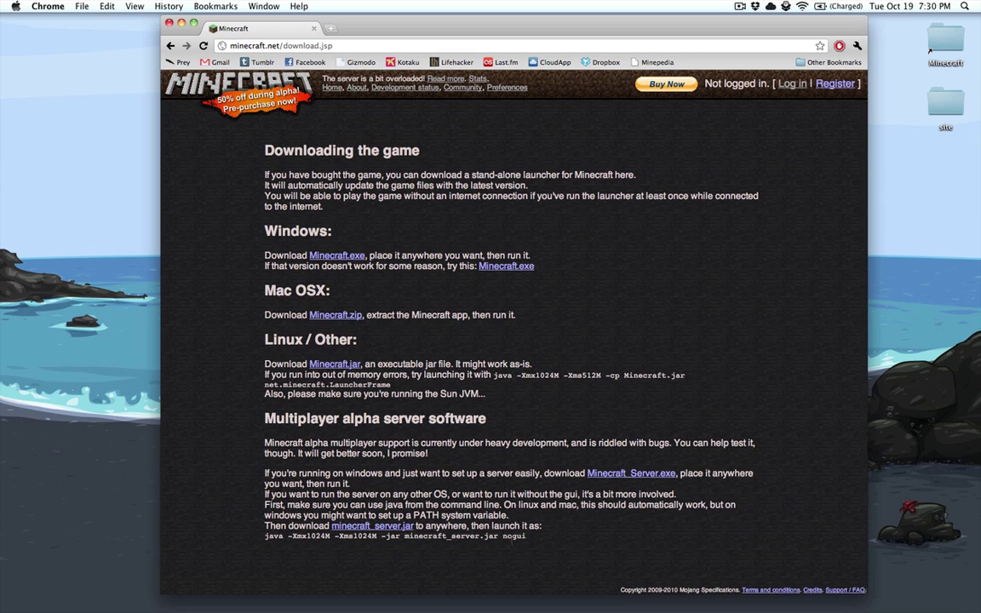
right_click(376, 528)
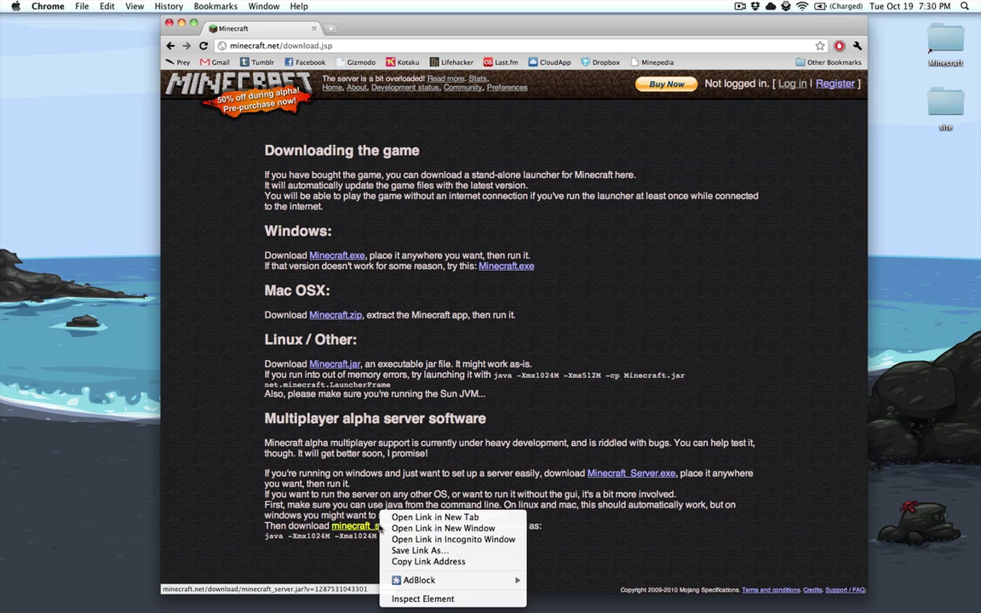
click(467, 550)
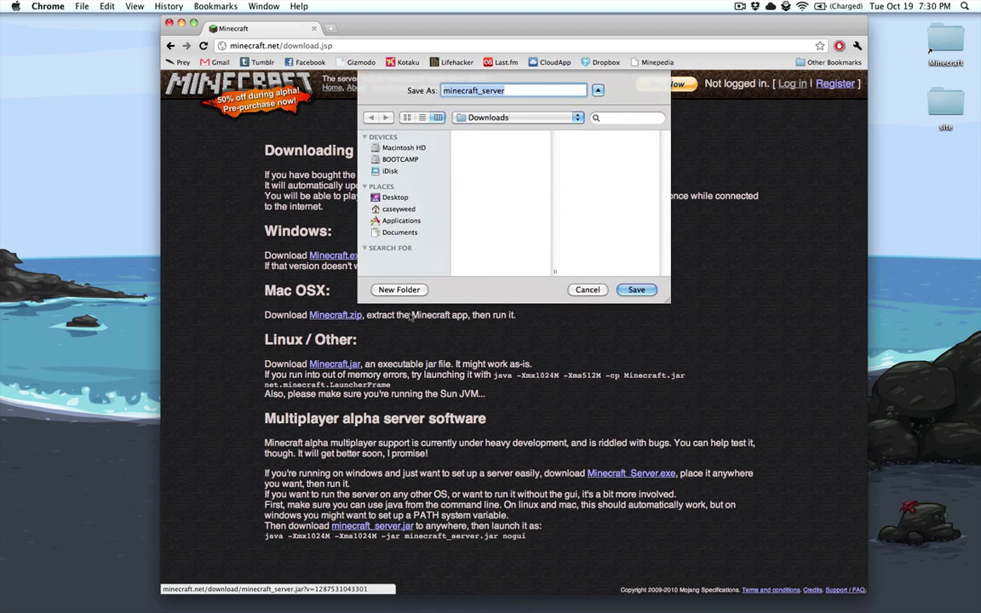
click(358, 195)
key(Return)
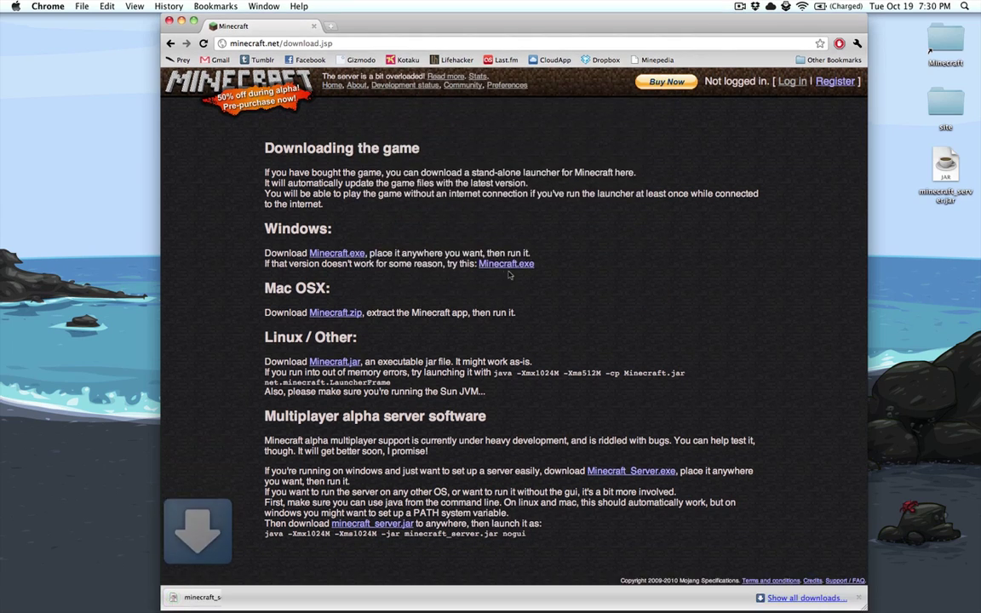
click(860, 598)
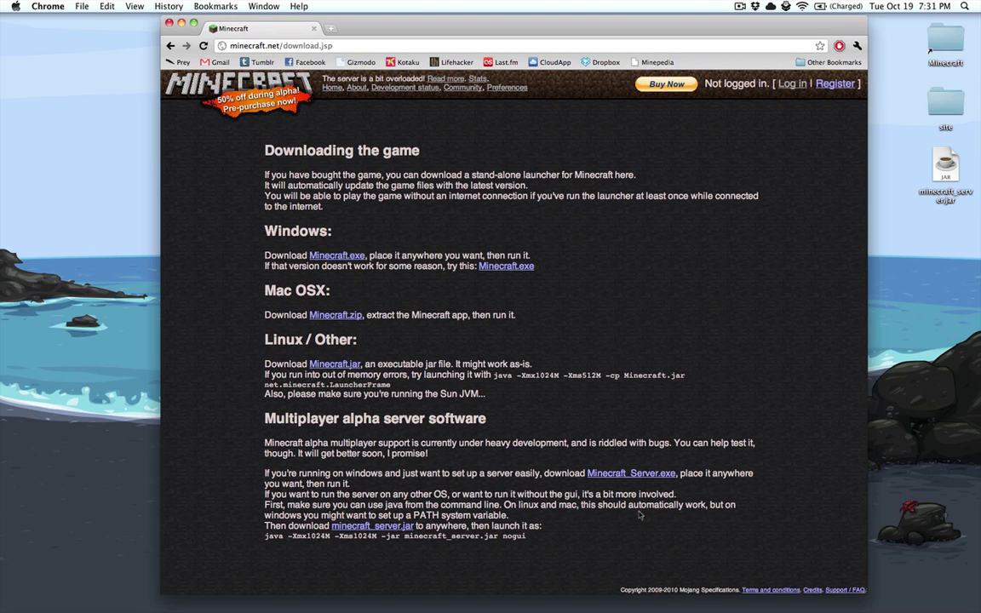
- Create a desktop folder named 'Minecraft Server' and move minecraft_server.jar into it
drag(529, 534, 264, 535)
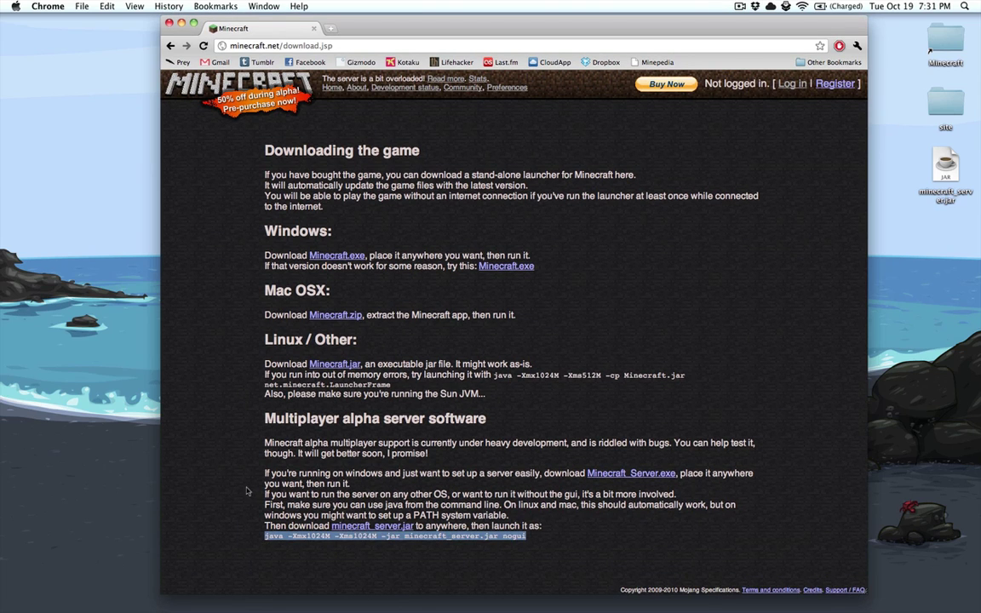
click(889, 412)
key(super+shift+n)
text(Min)
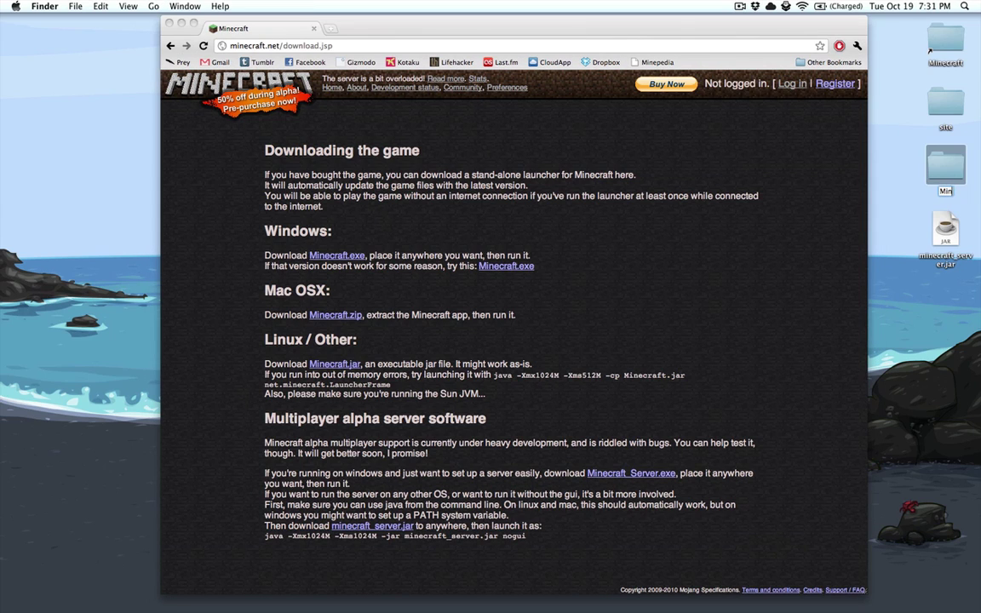
text(ecraft Server)
key(Return)
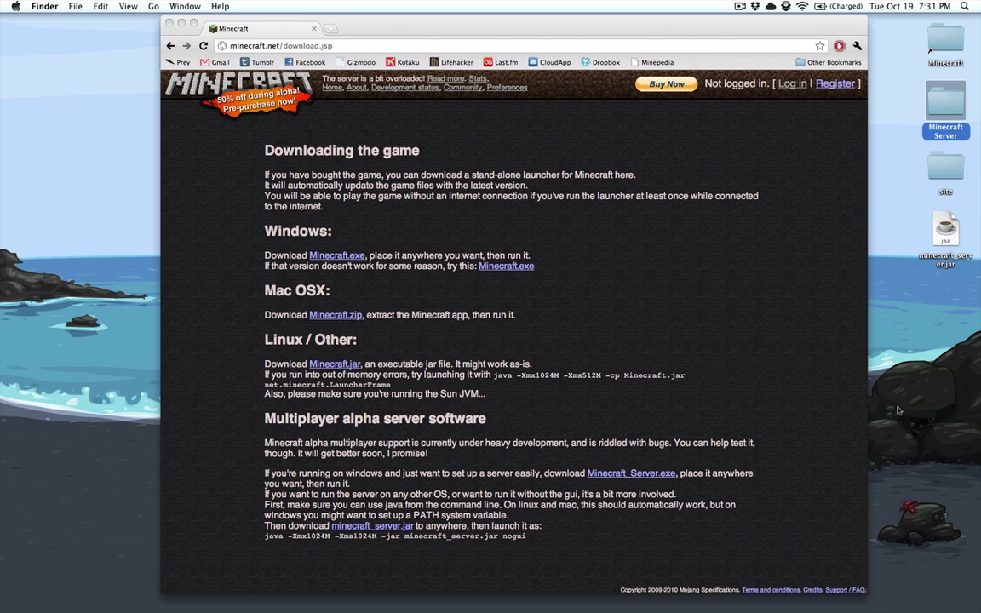
drag(945, 228, 947, 99)
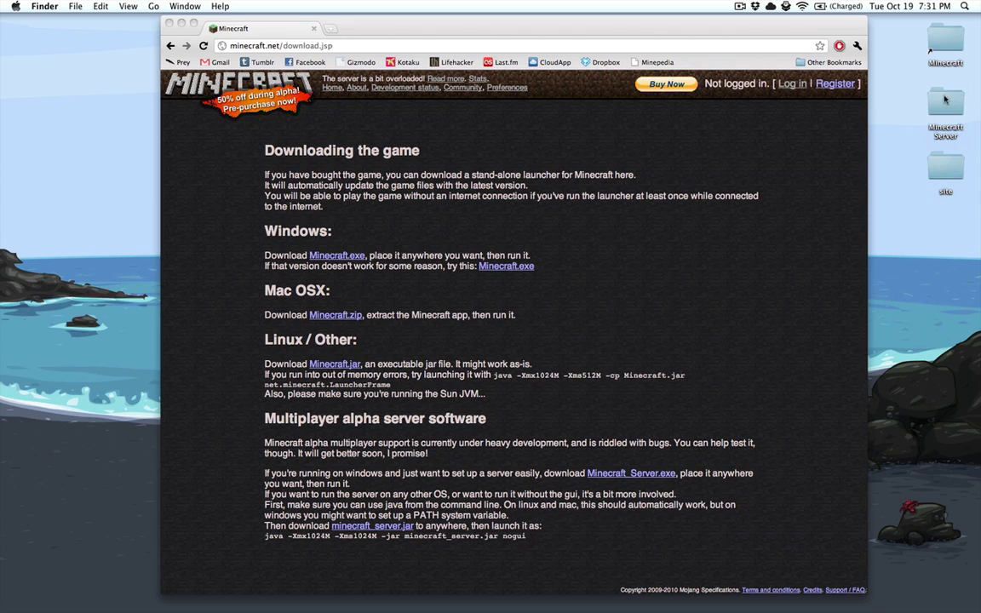
- Close Chrome and open the Minecraft Server folder with its window near the top-left
click(169, 23)
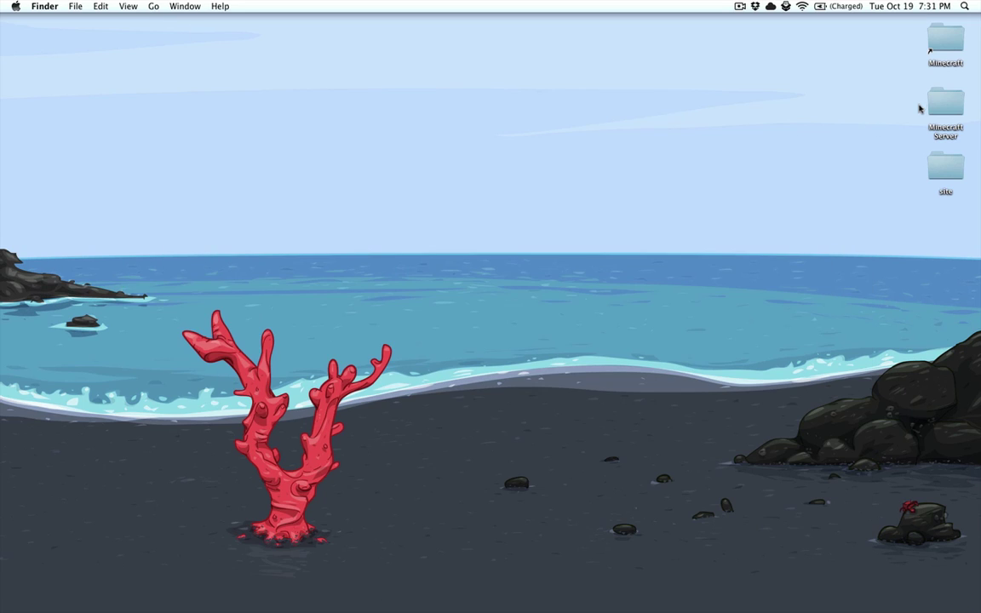
double_click(948, 105)
drag(314, 117, 99, 57)
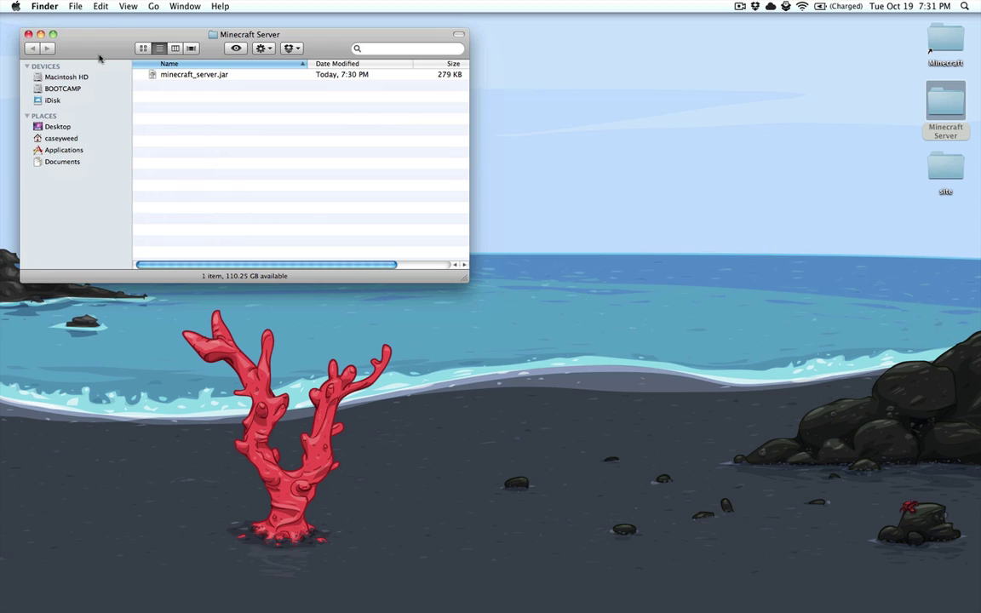
drag(99, 57, 108, 66)
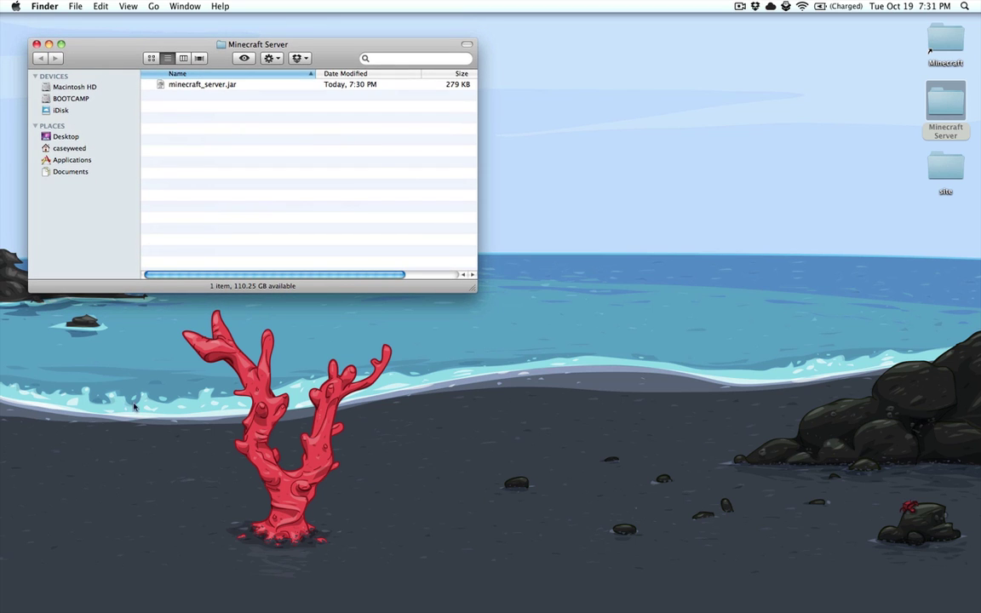
- In Terminal, cd into the Minecraft Server folder and run ls to list its contents
click(252, 606)
drag(181, 213, 679, 47)
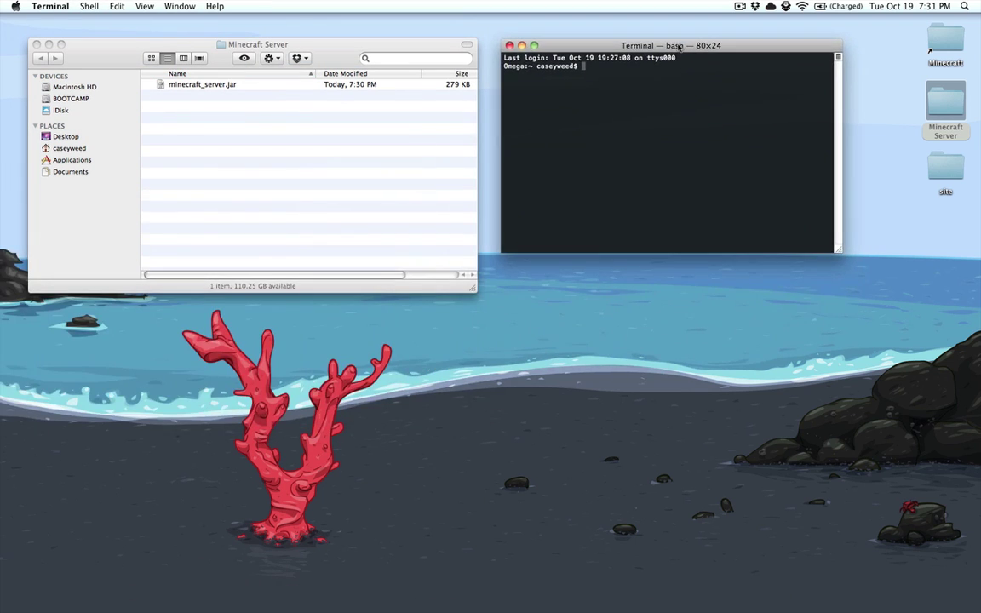
text(cd)
drag(933, 112, 668, 105)
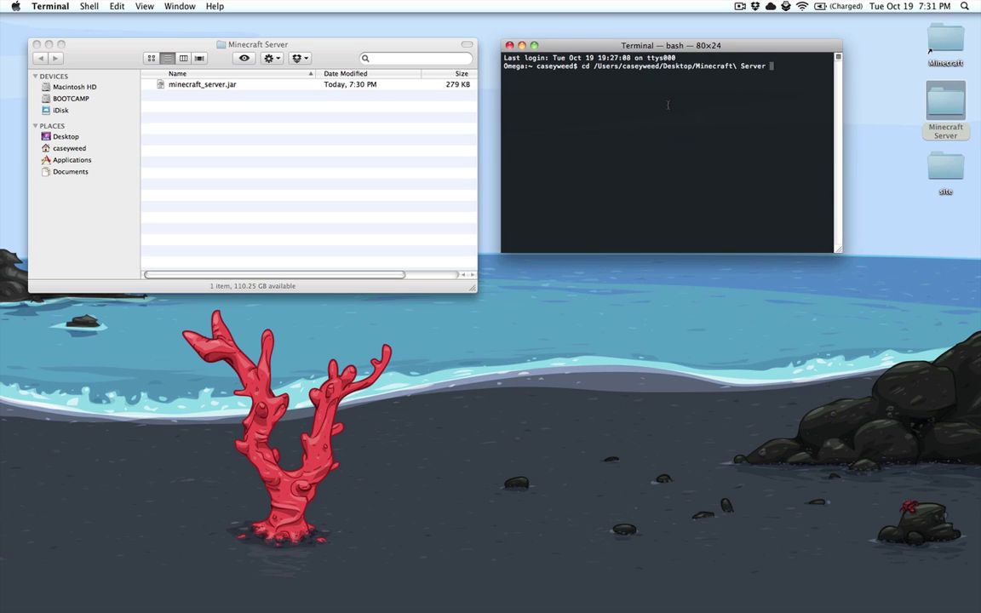
key(Return)
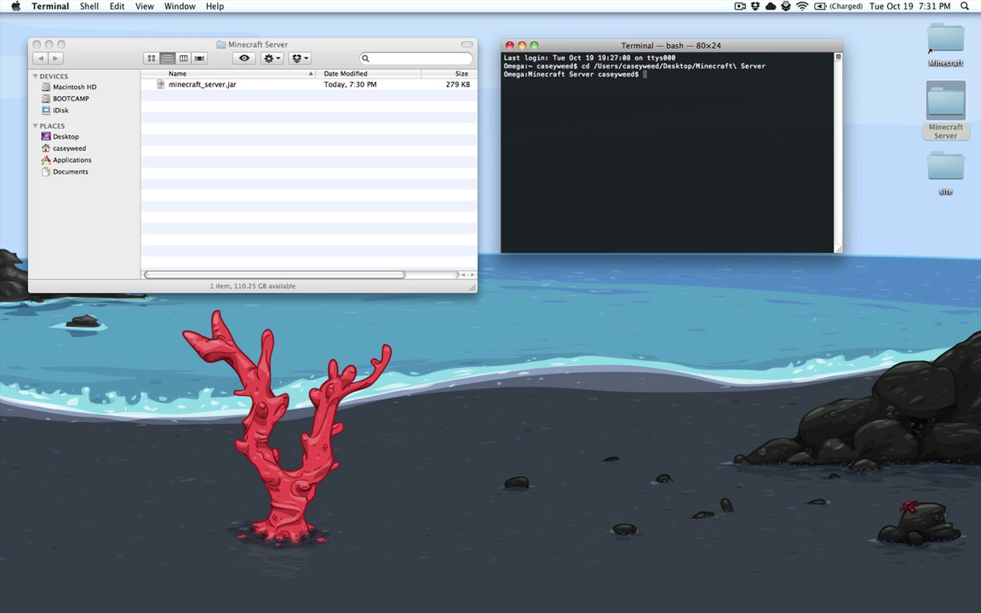
text(ls)
key(Return)
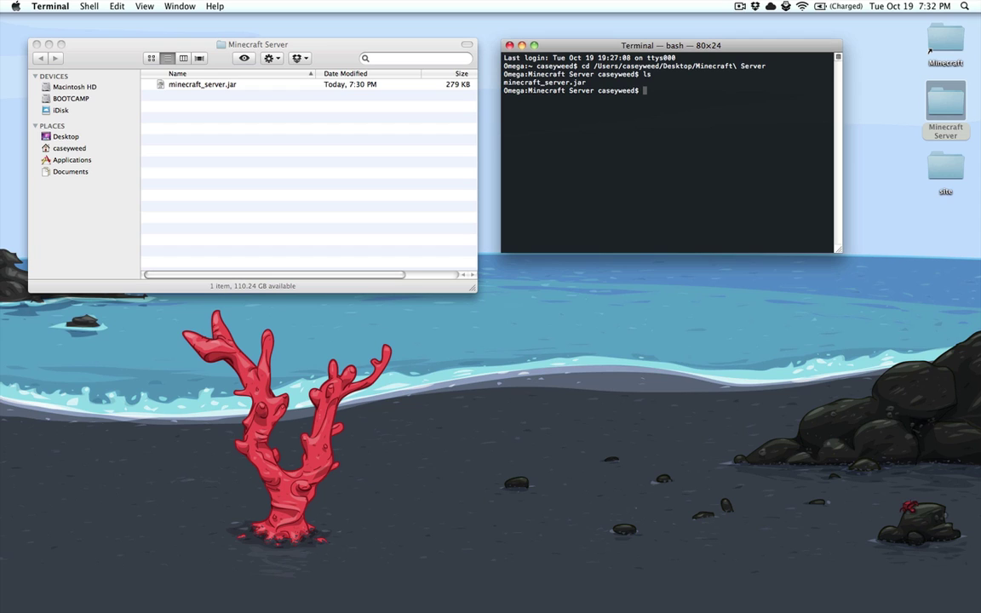
- Run java -Xms1024M -Xmx1024M -jar minecraft_server.jar nogui, then stop it with Ctrl+C
text(java -Xms1024M)
text(-Xmx1024M)
text(-jar )
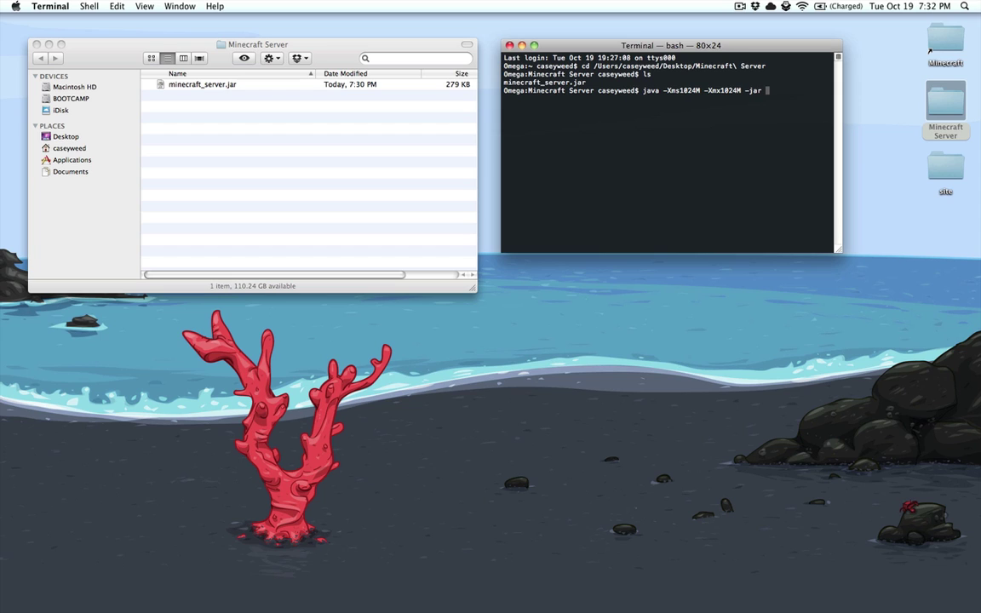
text(minecraft_server.jar nogui)
key(Return)
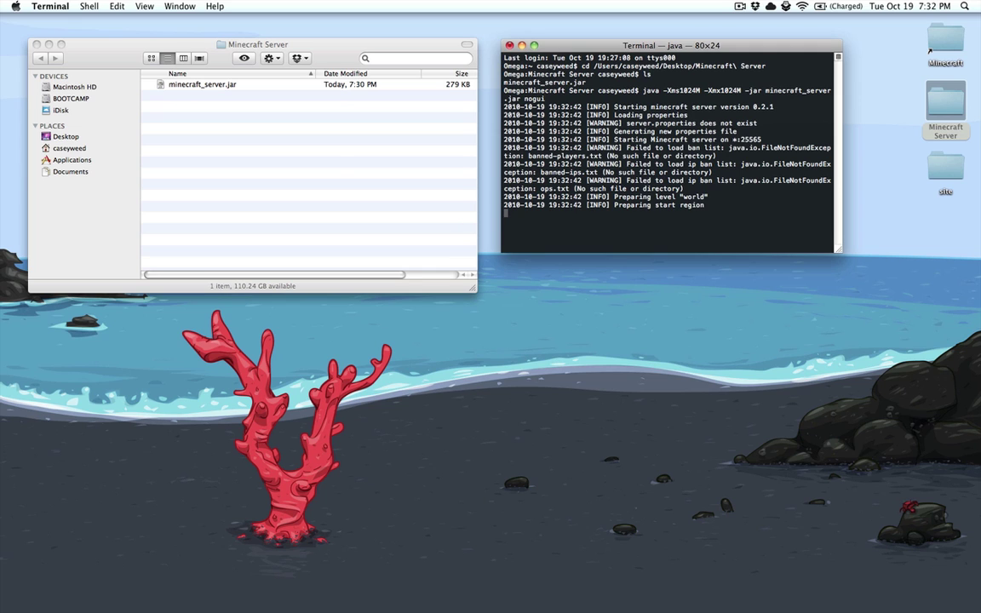
key(ctrl+c)
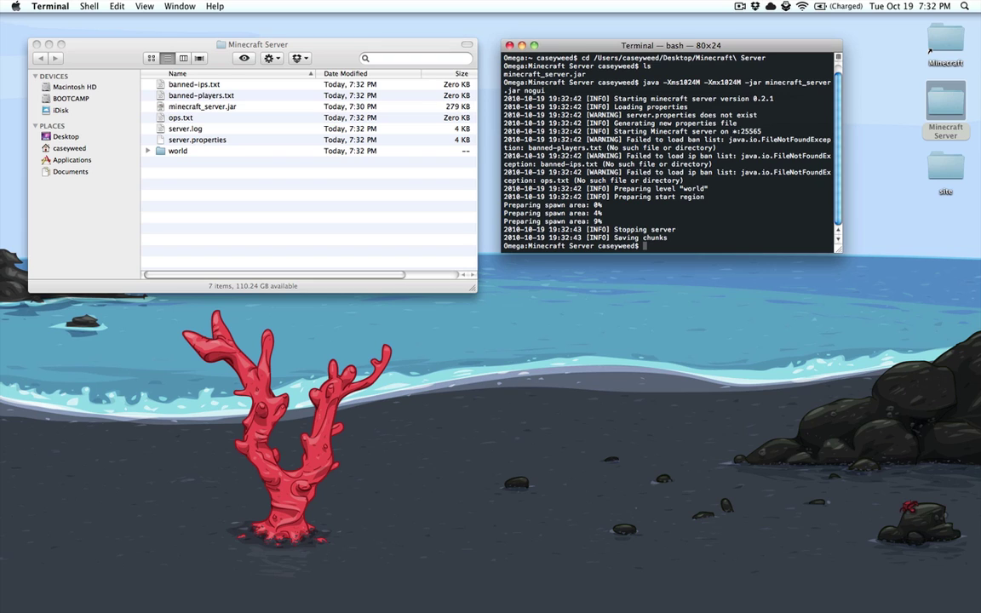
click(186, 188)
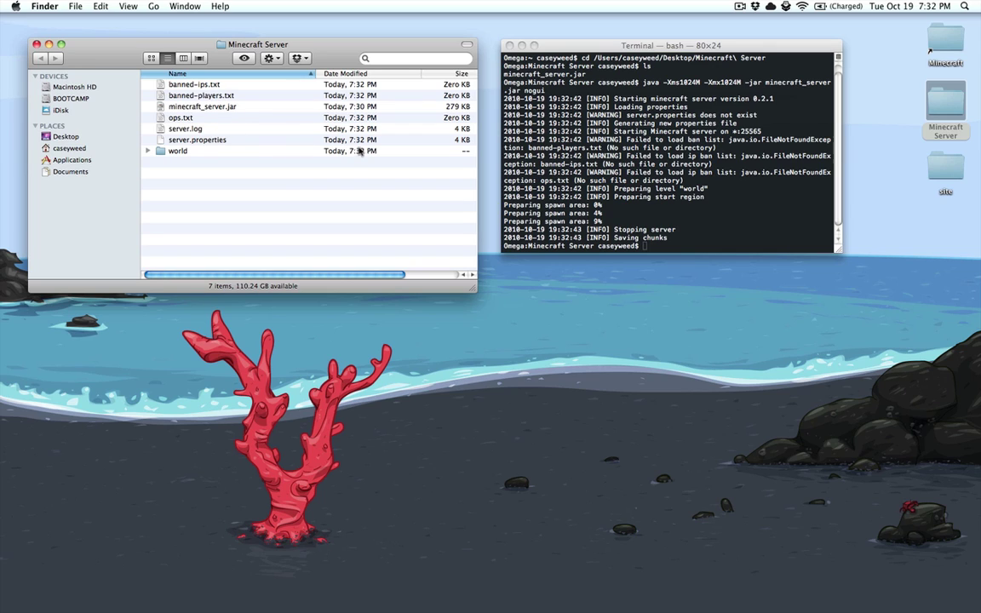
- Launch Minecraft, log in, and try joining the multiplayer server at 127.0.0.1
click(593, 205)
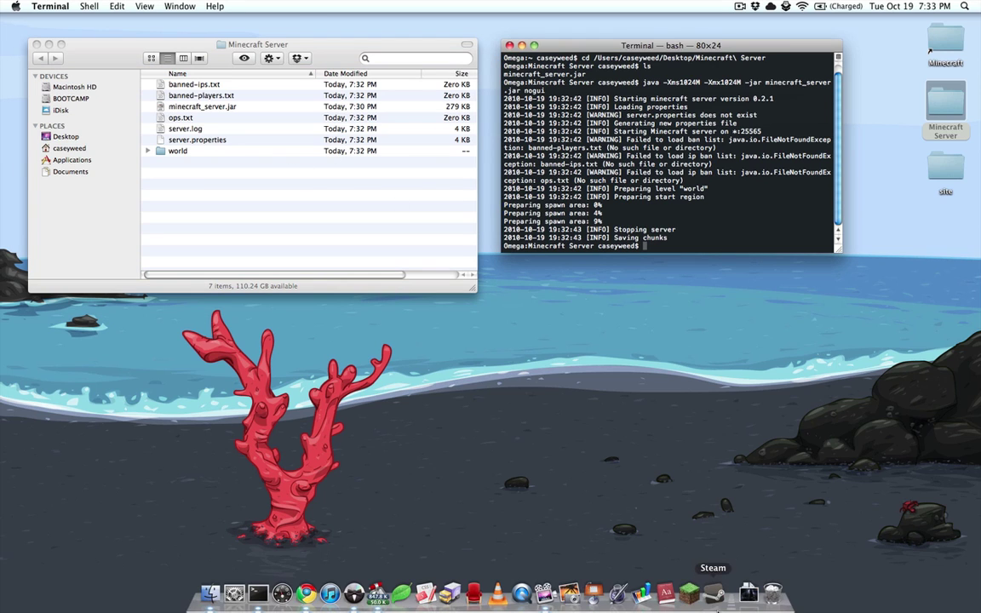
click(627, 539)
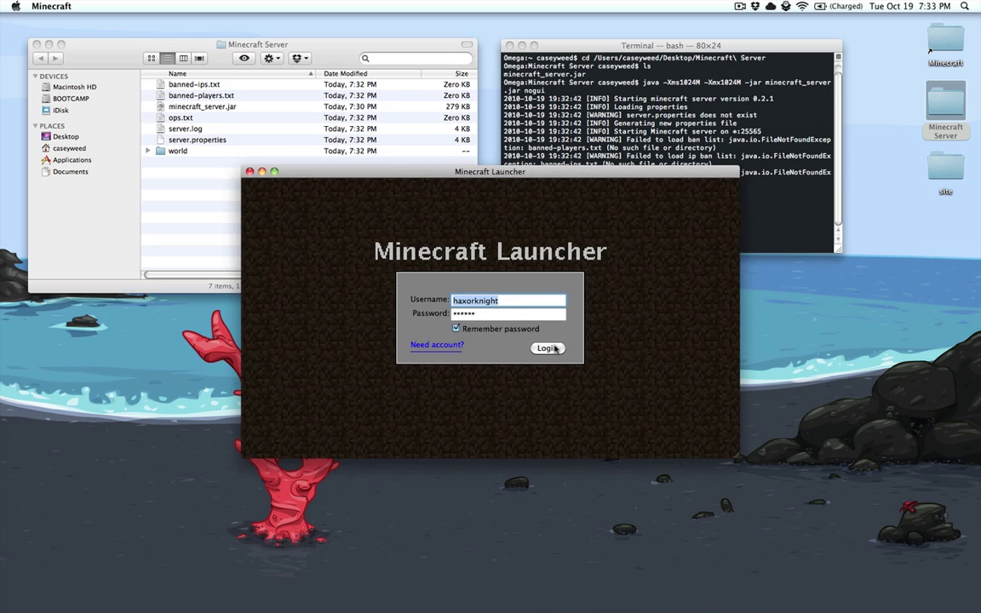
key(Return)
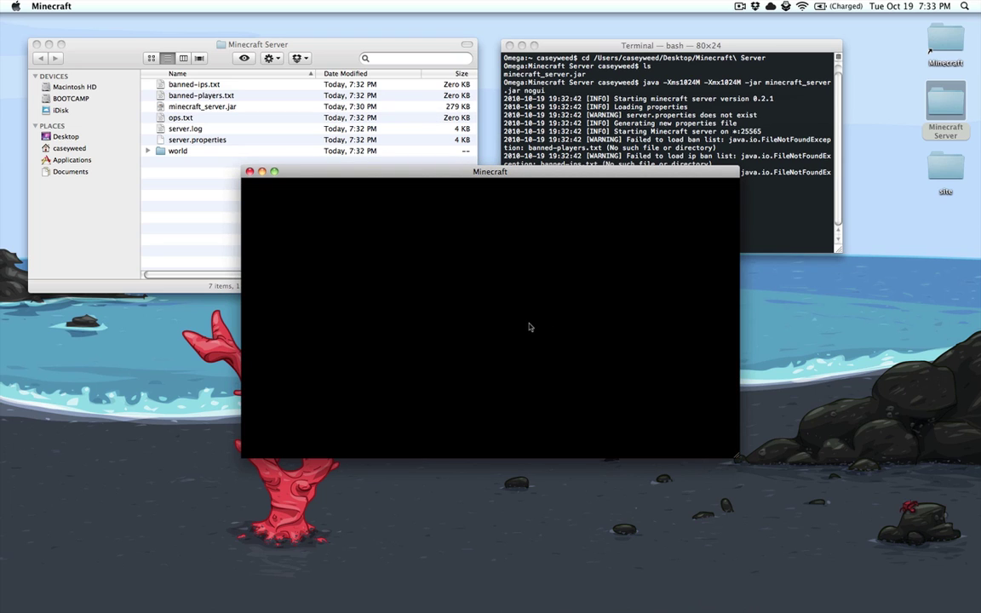
click(489, 376)
text(127.0.01)
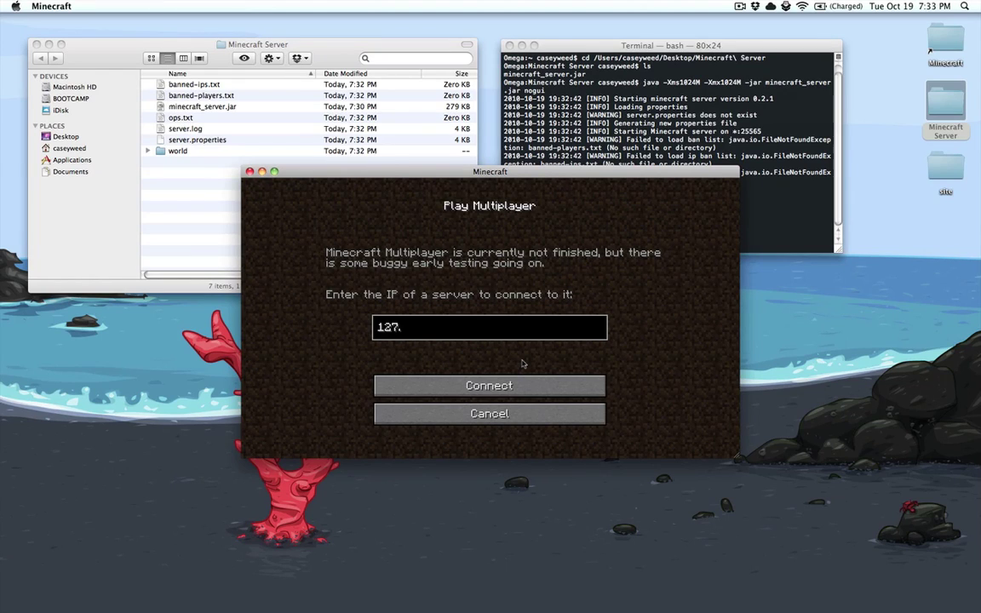
key(BackSpace)
text(.1)
click(505, 383)
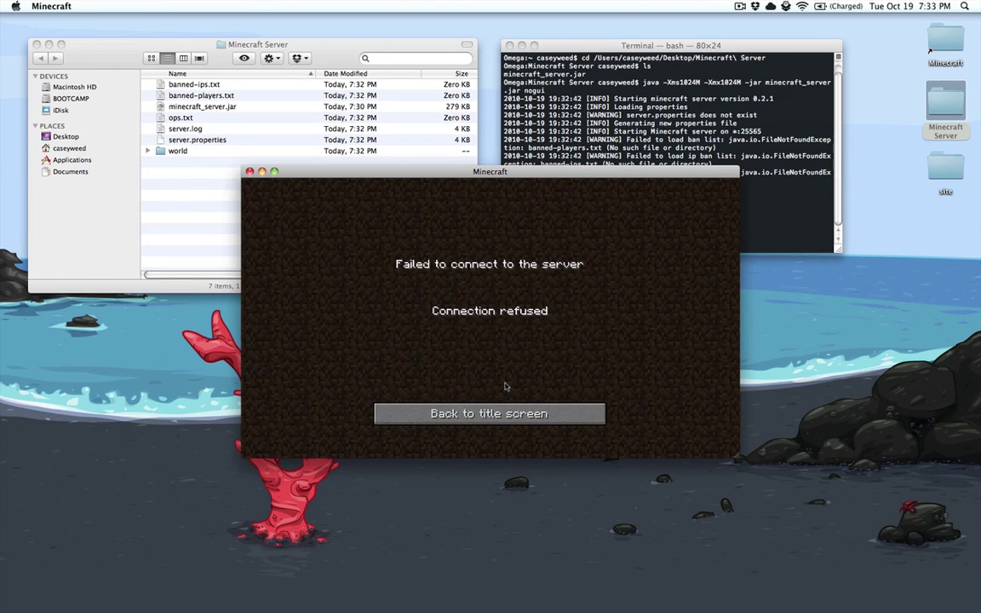
- After the refusal, try 10.0.1.2 instead, then quit Minecraft when that is refused too
click(502, 411)
click(495, 345)
text(10.0.1.2)
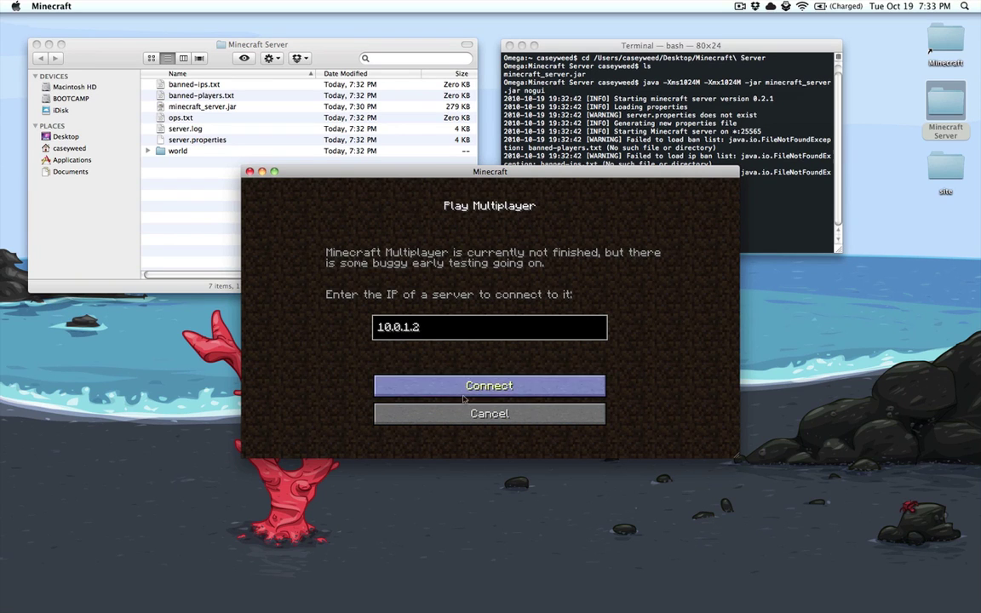
click(490, 386)
click(489, 413)
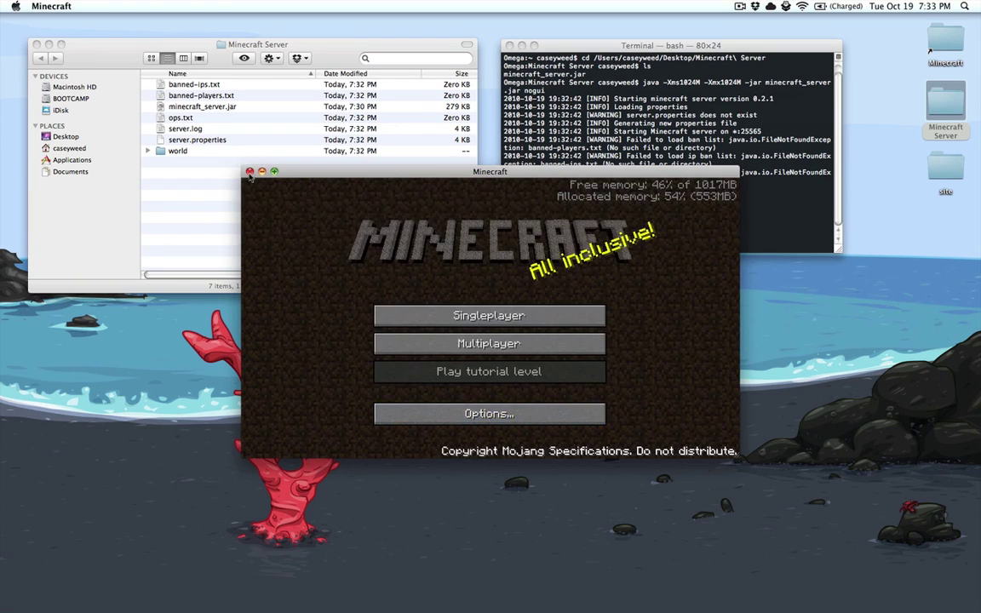
click(250, 171)
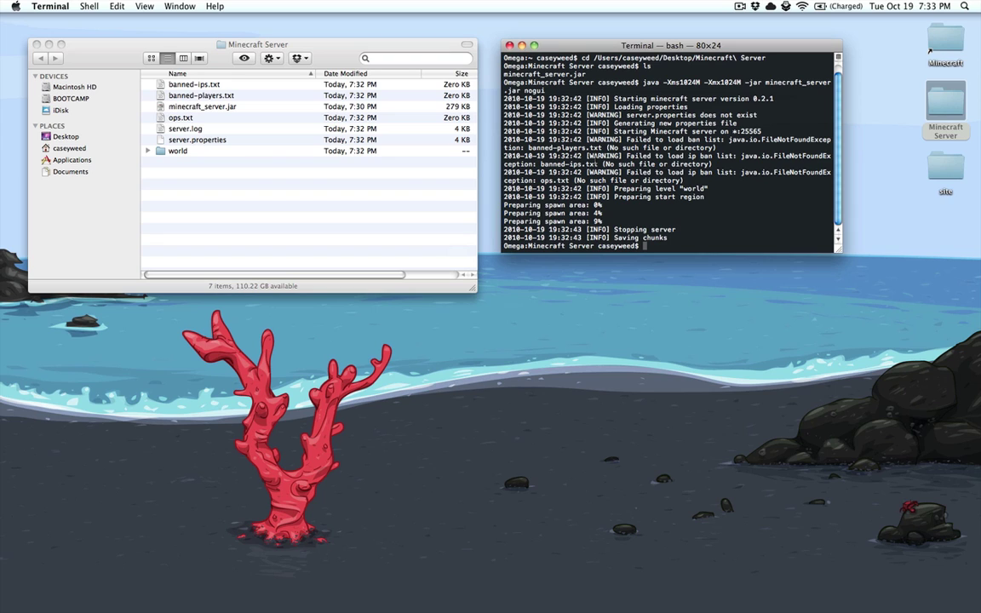
- Stop the server and open server.properties in nano
text(stop)
key(Return)
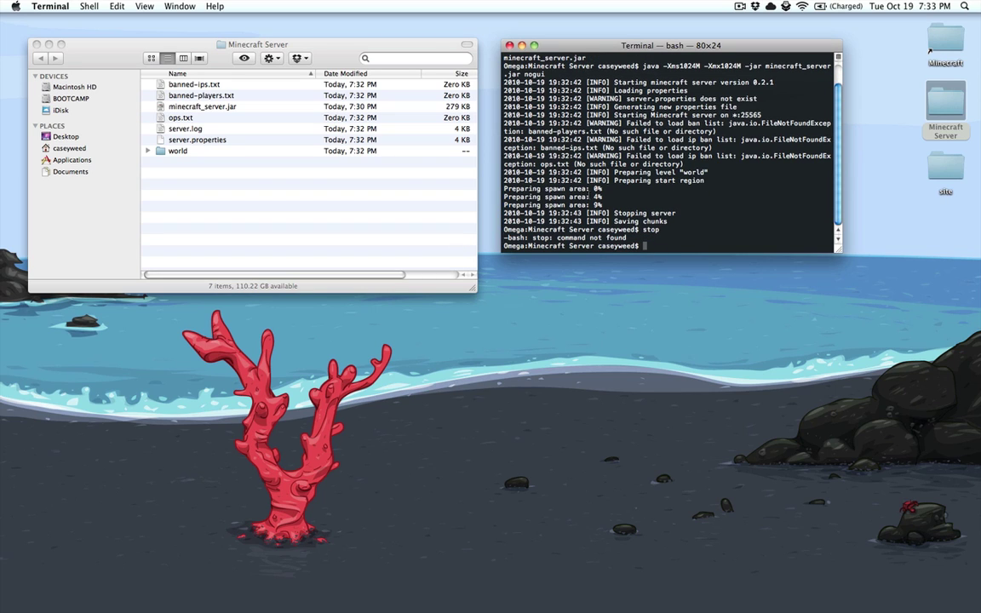
click(302, 208)
right_click(201, 141)
click(161, 162)
key(super+Tab)
text(nano server.properties)
click(187, 127)
click(196, 139)
key(Return)
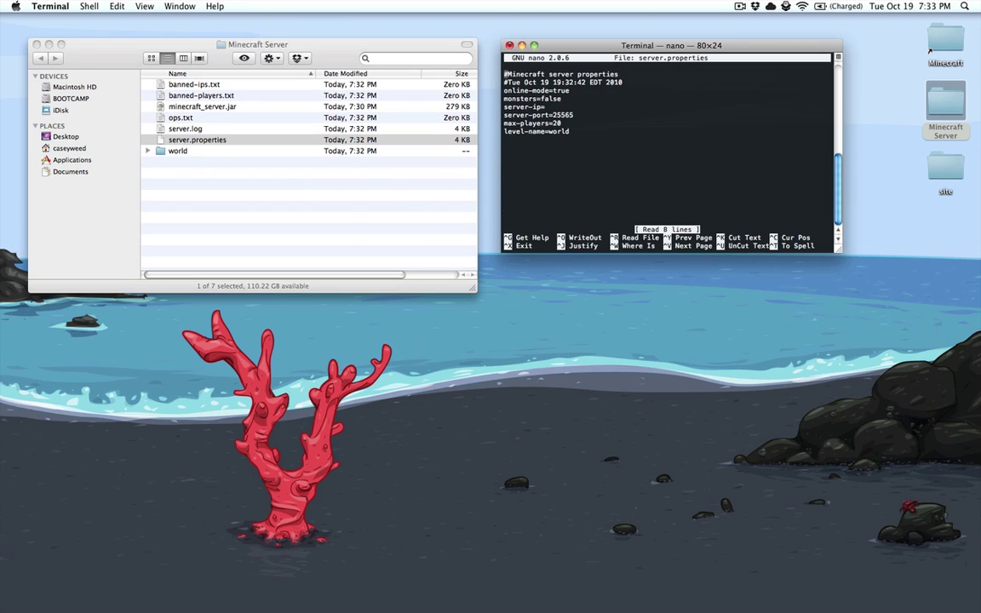
- Set server-ip to 10.0.1.2 in server.properties and save the file
key(Down)
key(Down)
key(Down)
key(Down)
key(End)
text(10.0.1.2)
key(ctrl+o)
key(Return)
- Add a public=true line, save the file again, and exit nano
key(Up)
key(Down)
key(Down)
key(Down)
key(Down)
key(Down)
text(public=true)
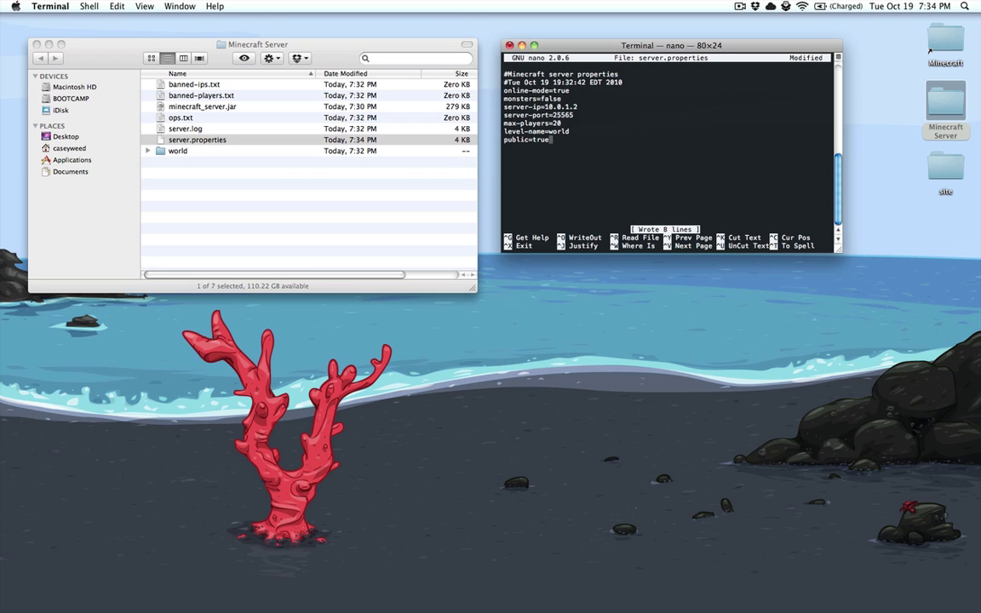
key(ctrl+o)
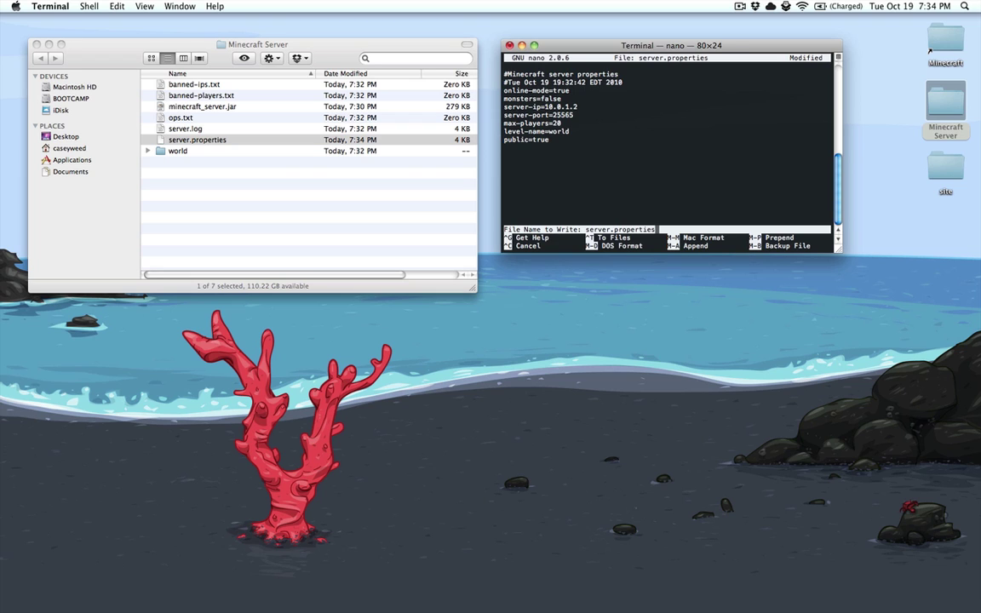
key(Return)
key(ctrl+x)
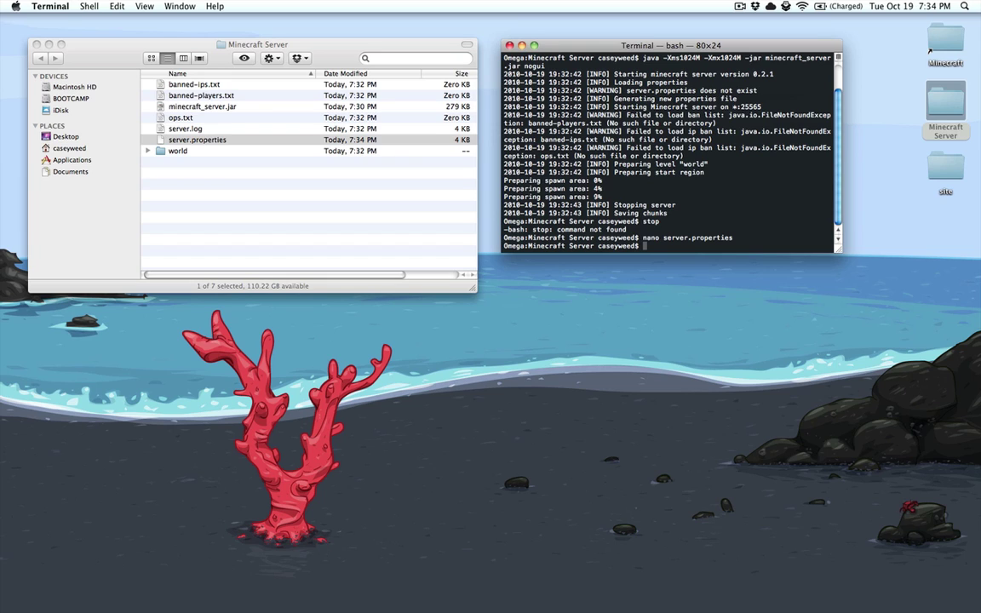
- Rerun the previous java -Xms1024M -Xmx1024M minecraft_server.jar nogui command from shell history
key(Up)
key(Up)
key(Return)
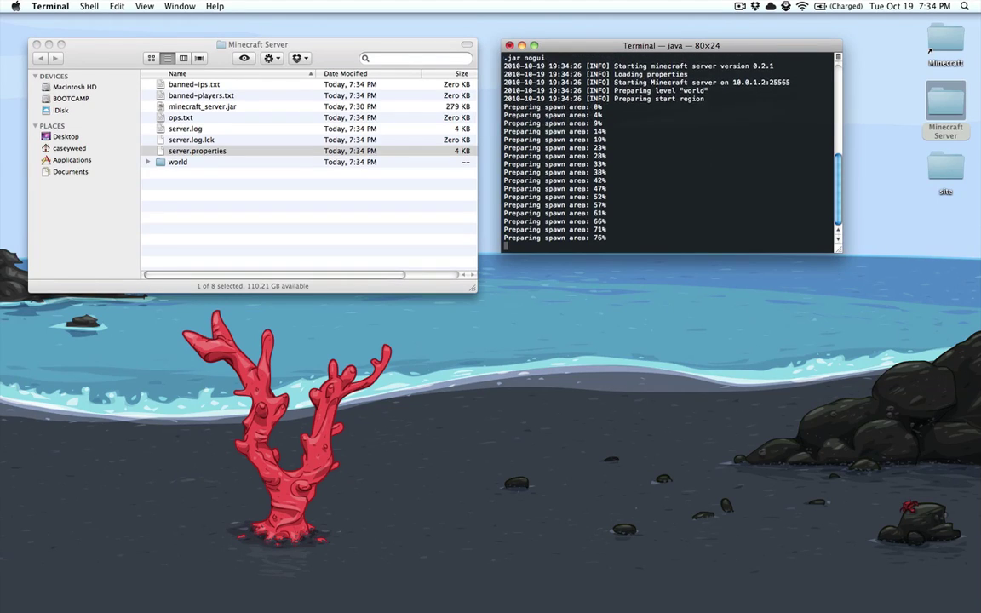
- Launch Minecraft, log in, and connect through Multiplayer to 10.0.1.2
click(685, 596)
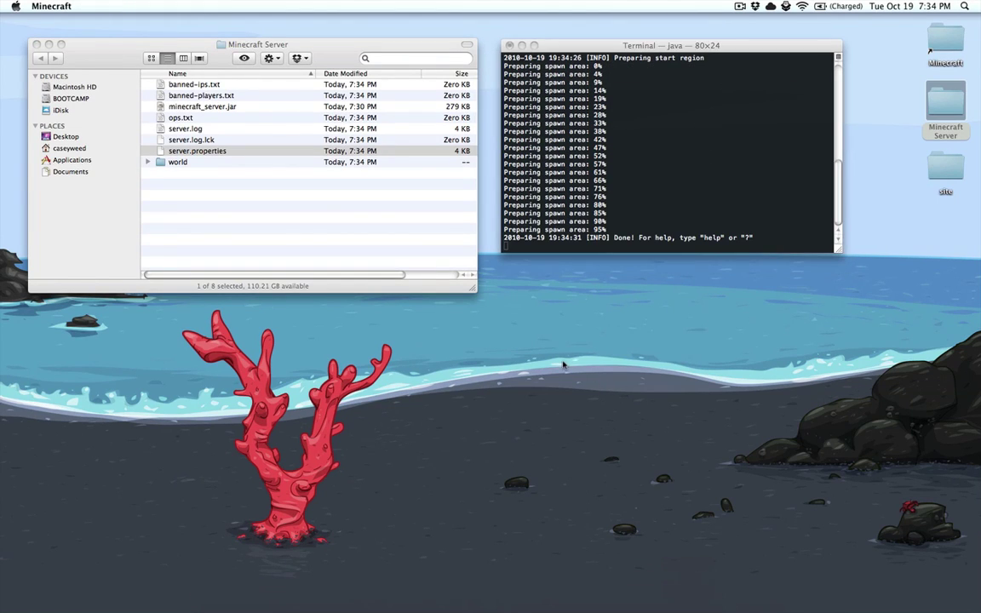
key(Return)
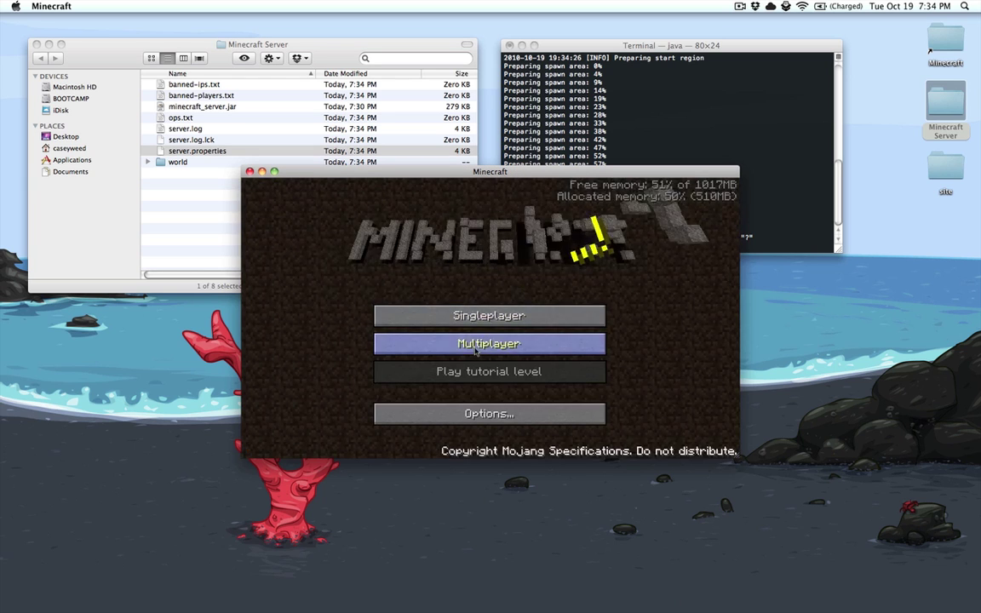
click(475, 347)
text(10.0.1.2)
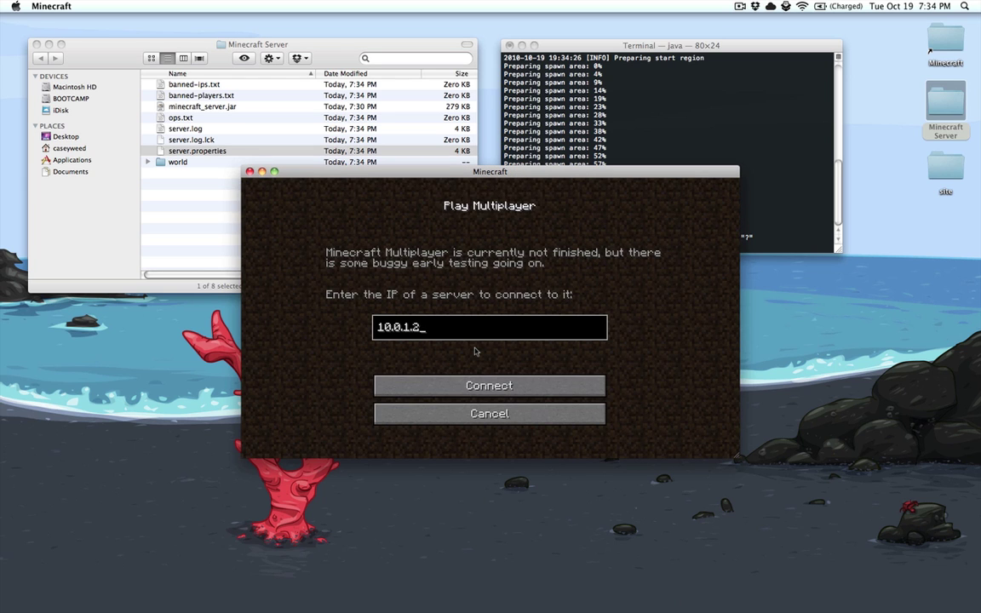
click(501, 390)
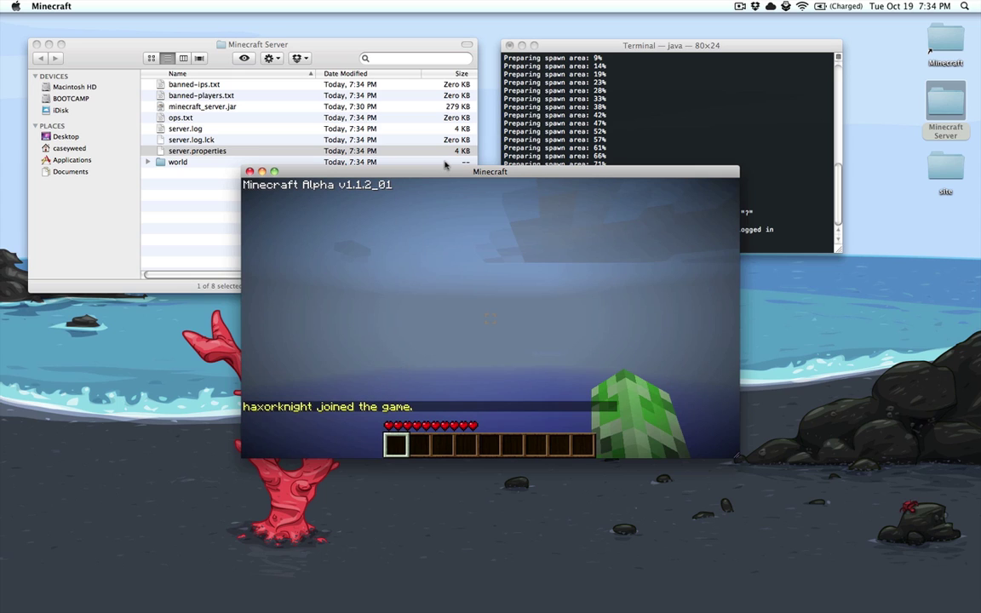
- Move the game window down to reveal the server log, then resume play
drag(443, 175, 446, 275)
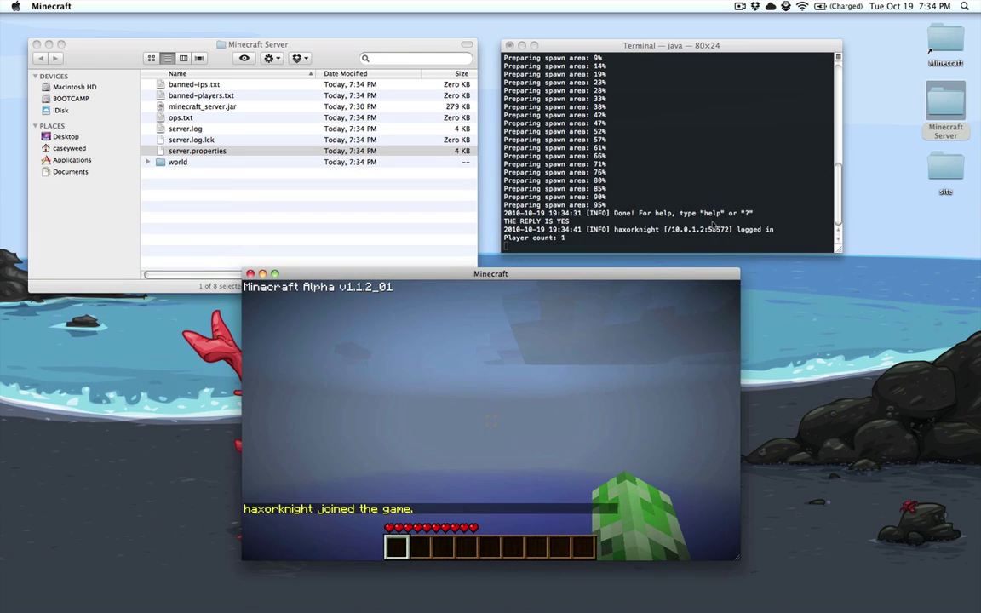
key(Escape)
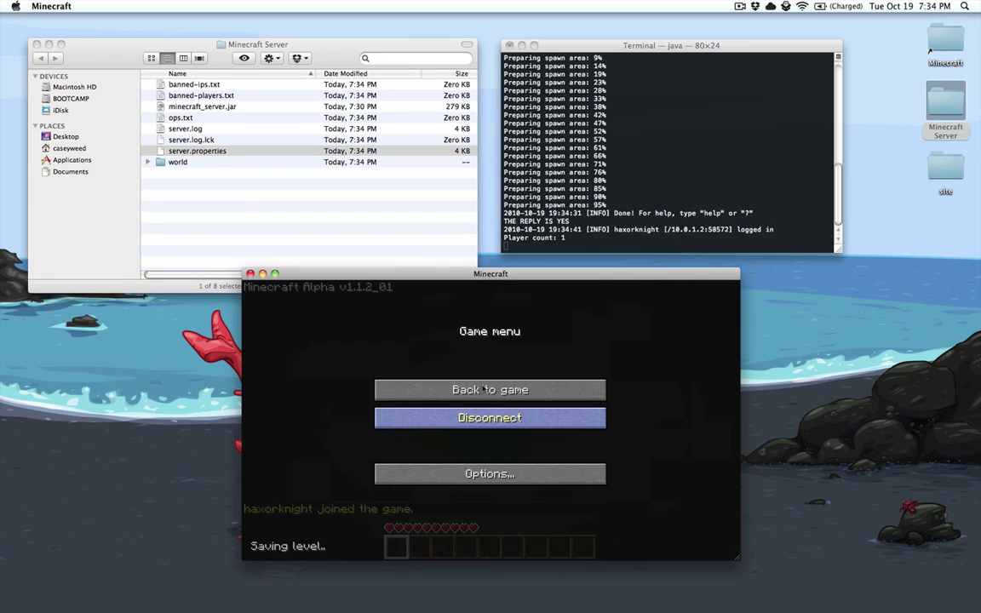
click(486, 389)
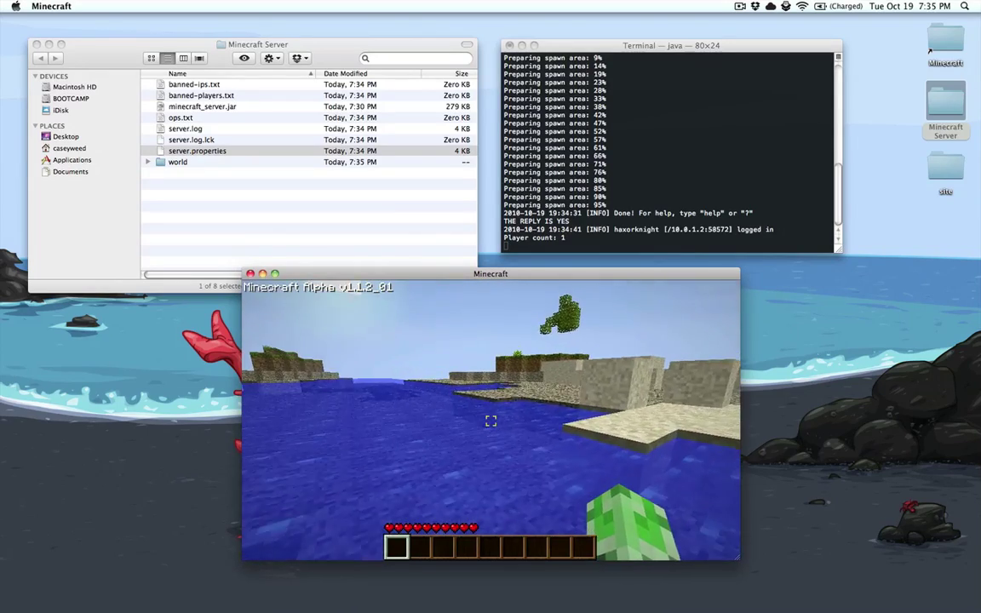
- Walk across the sand to the grass by the shore and plant the sapling there
key(w)
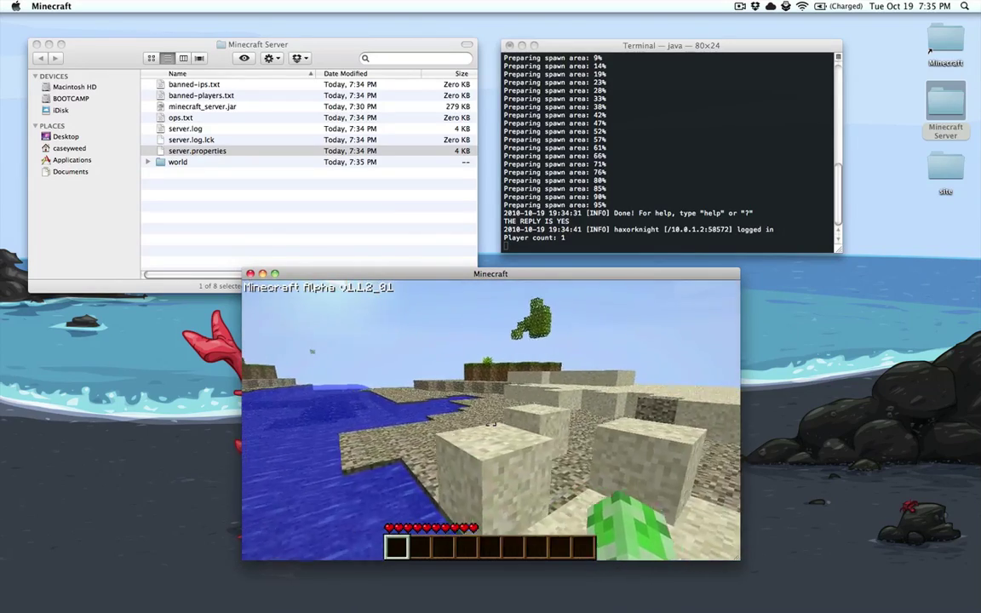
key(w)
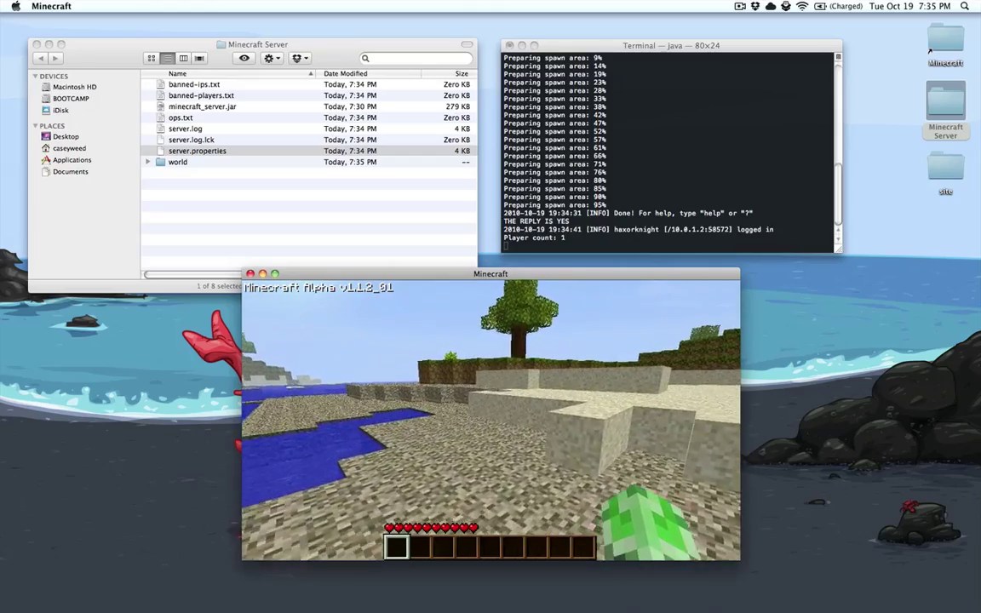
key(w)
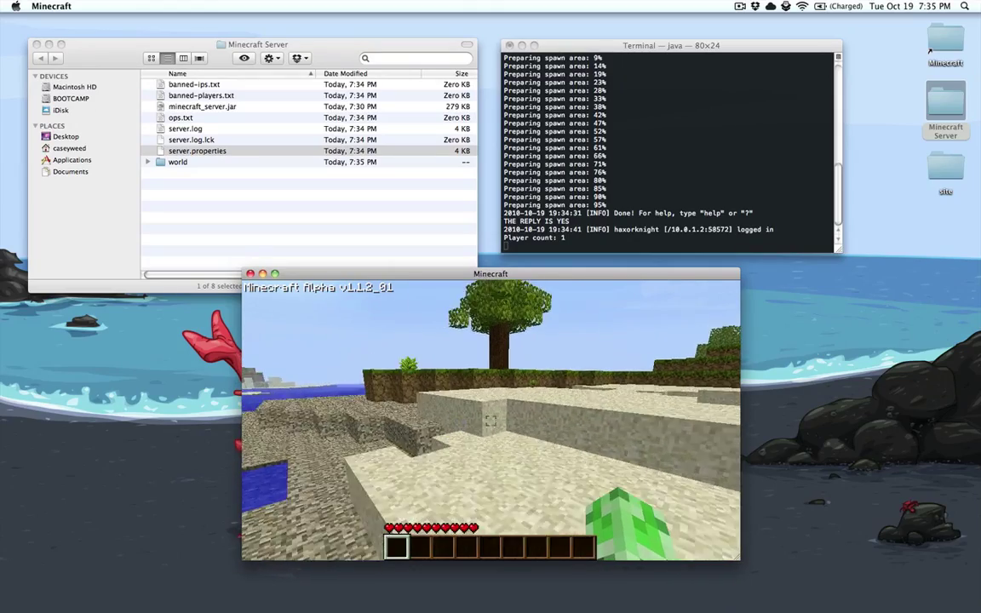
key(w)
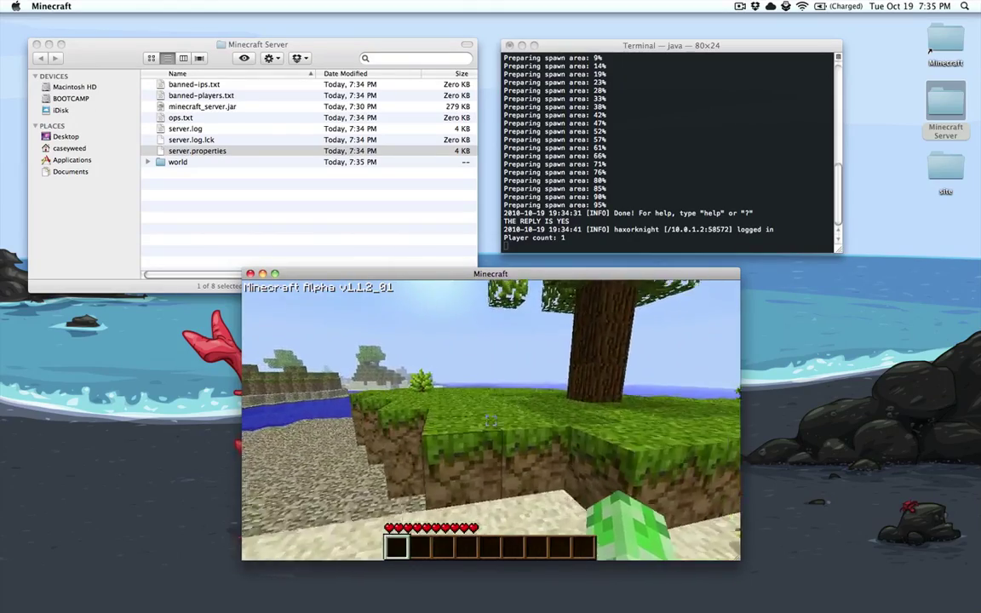
key(w)
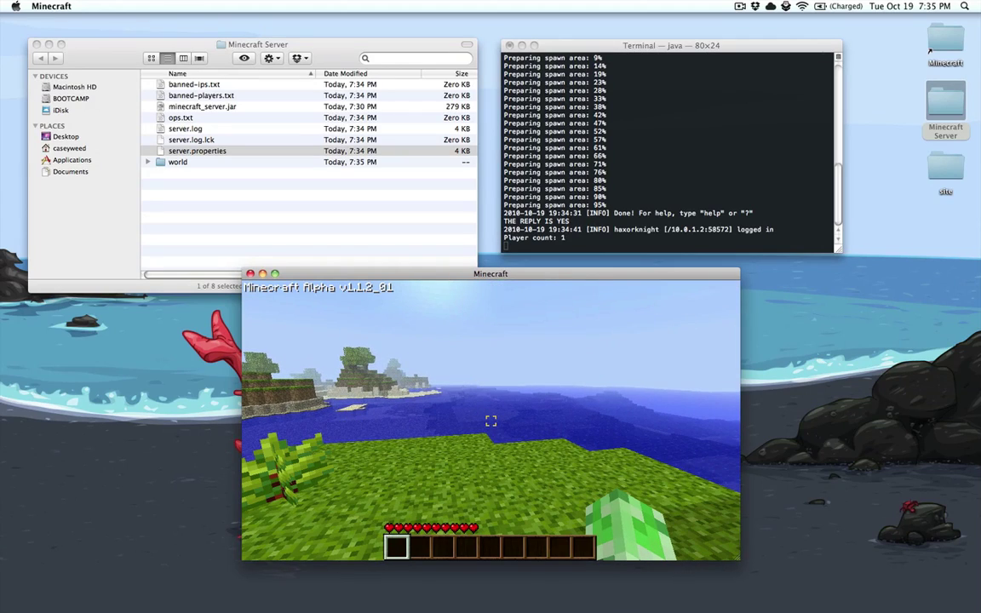
key(w)
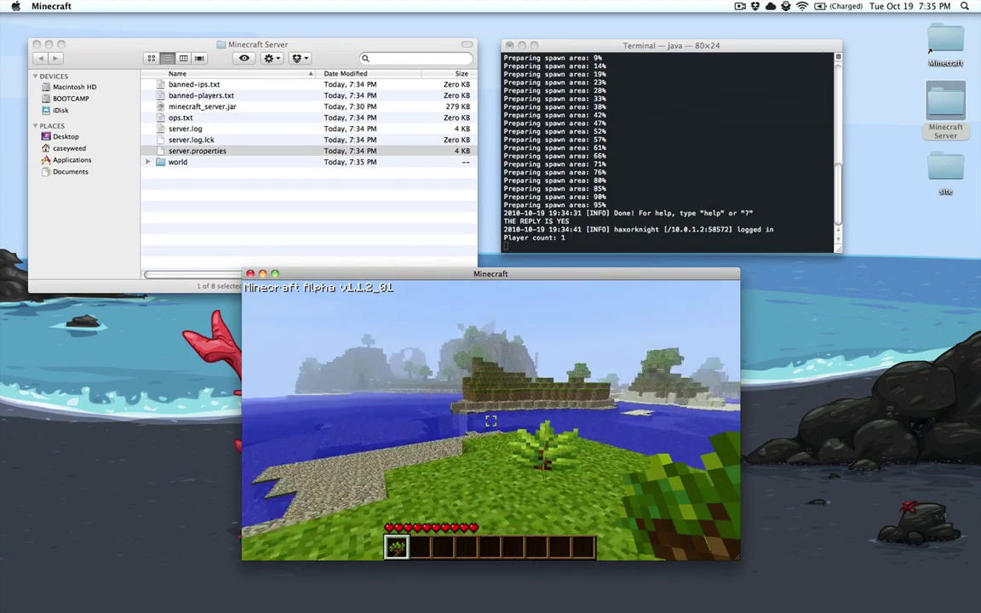
key(w)
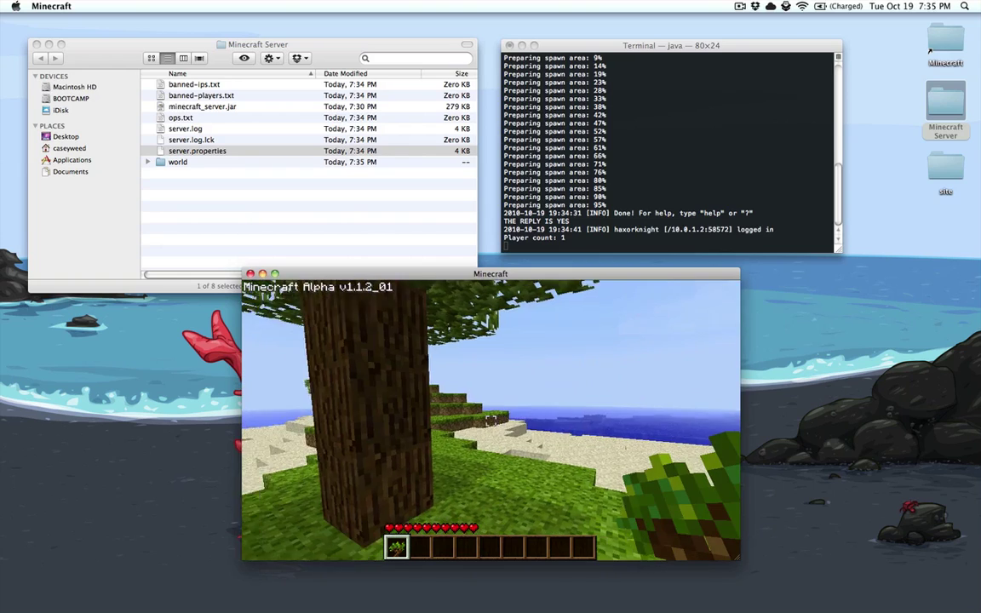
right_click(489, 418)
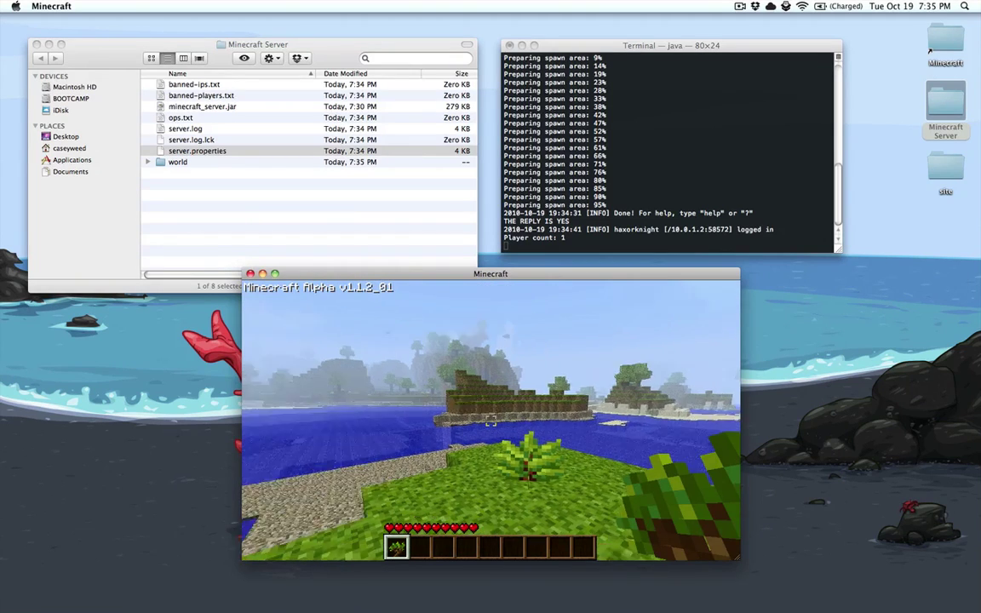
key(Escape)
- Run help in the server console to list the available commands
click(585, 237)
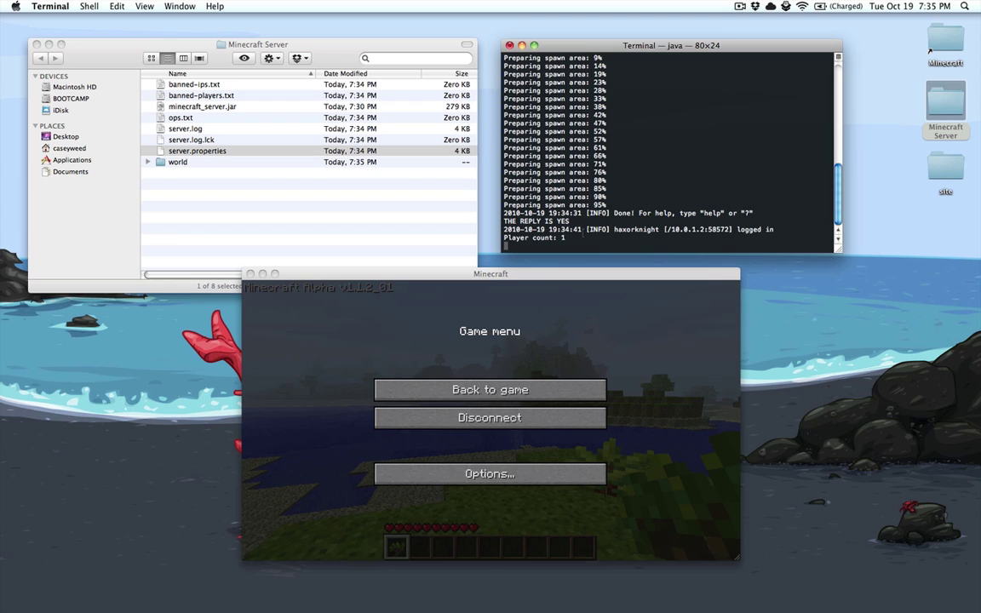
text(help)
key(Return)
- Make the connected player an operator with op and their name, then resume the game
text(op haxorknight)
key(Return)
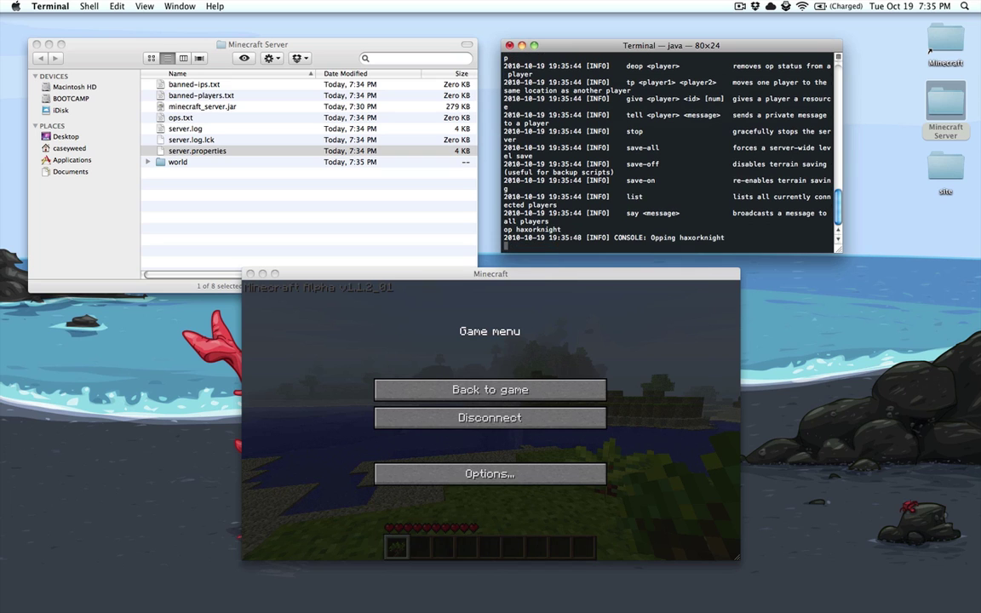
click(470, 389)
click(471, 389)
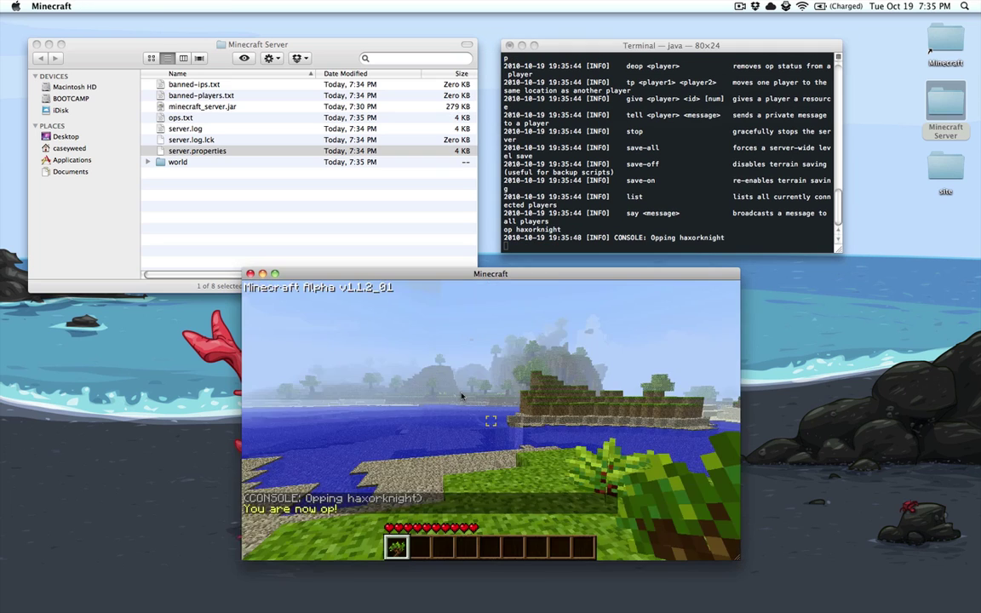
- Plant the sapling, then /give the player 64 of item 1 (stone) with a corrected command
right_click(490, 420)
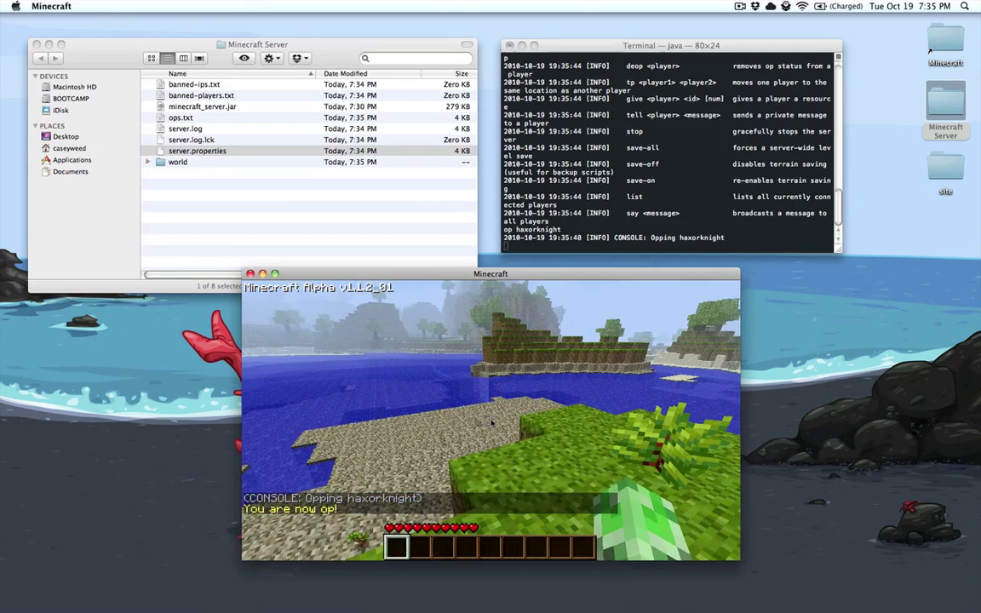
text(t/give )
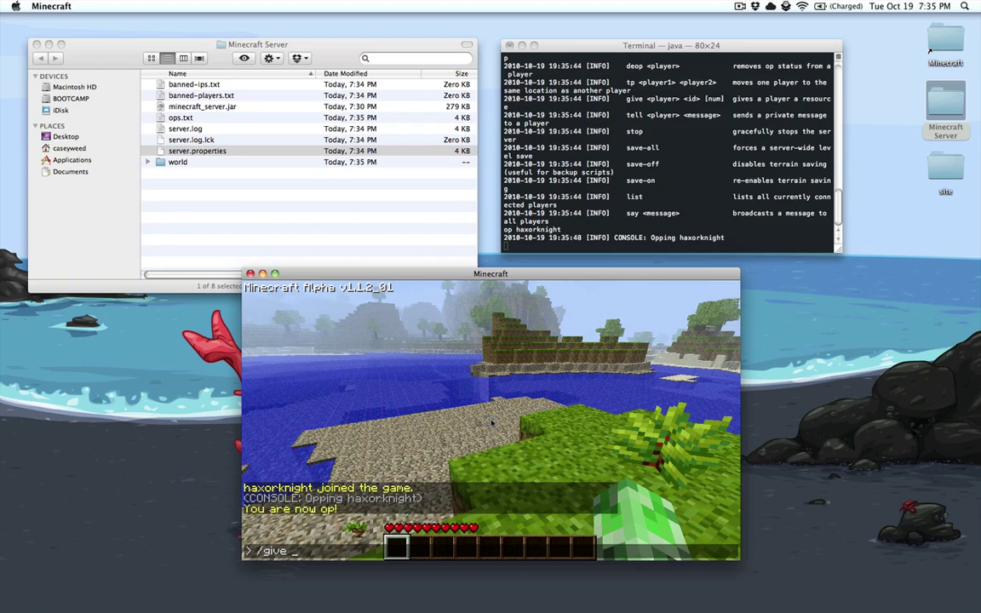
text(1 64)
key(Return)
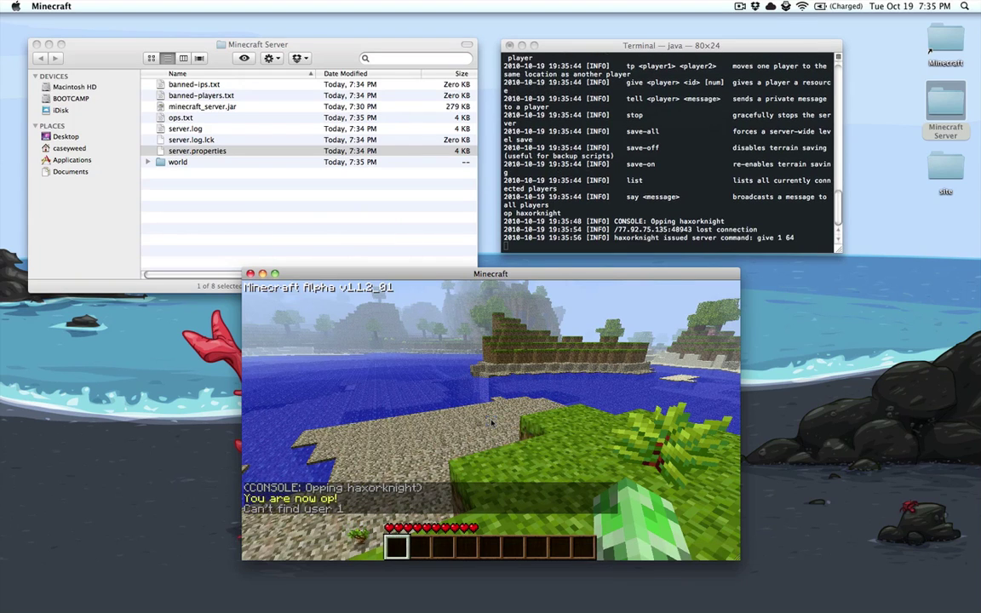
text(t/giove)
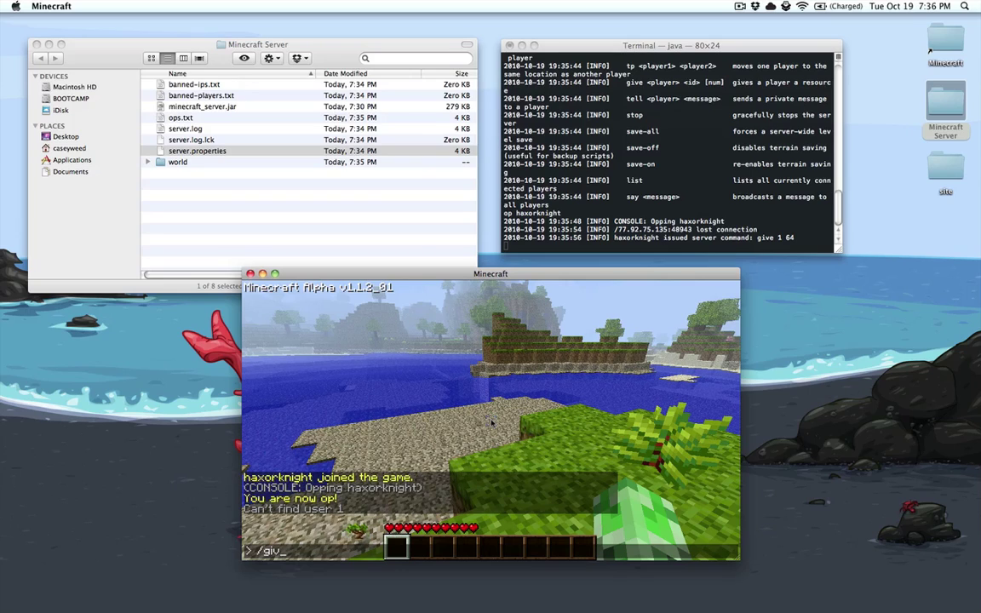
text( haxorknight 1 6)
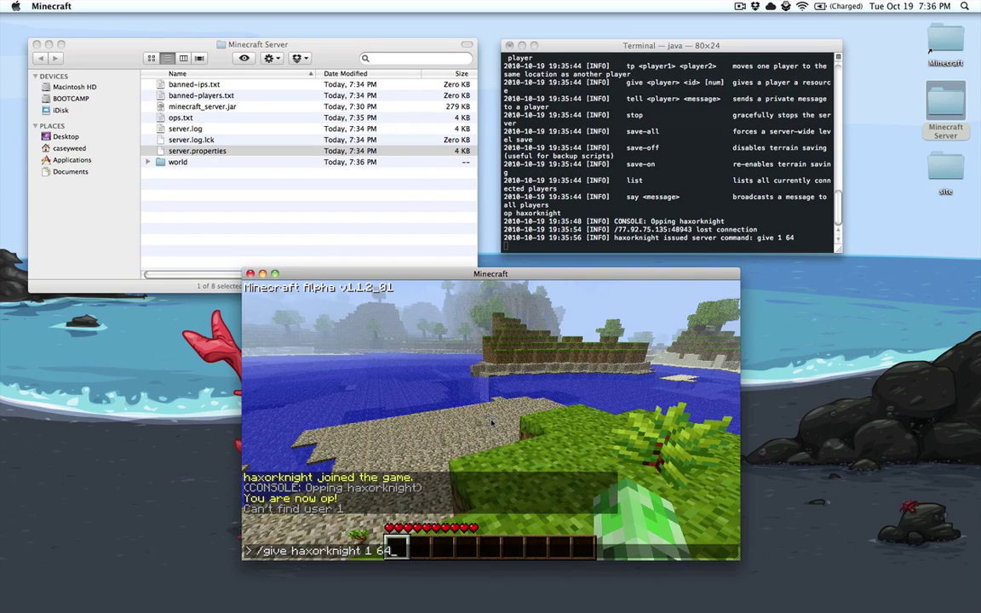
text(4)
key(Return)
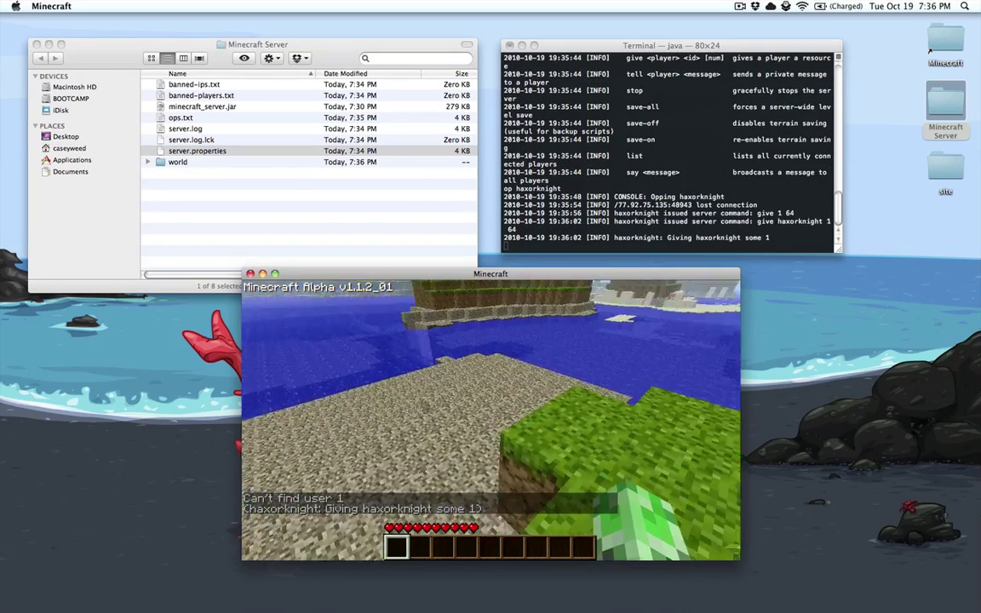
- Place a row of stone blocks on the sand and beside the grass along the shore
right_click(491, 419)
right_click(490, 419)
right_click(490, 420)
right_click(490, 420)
right_click(490, 420)
right_click(491, 419)
right_click(490, 419)
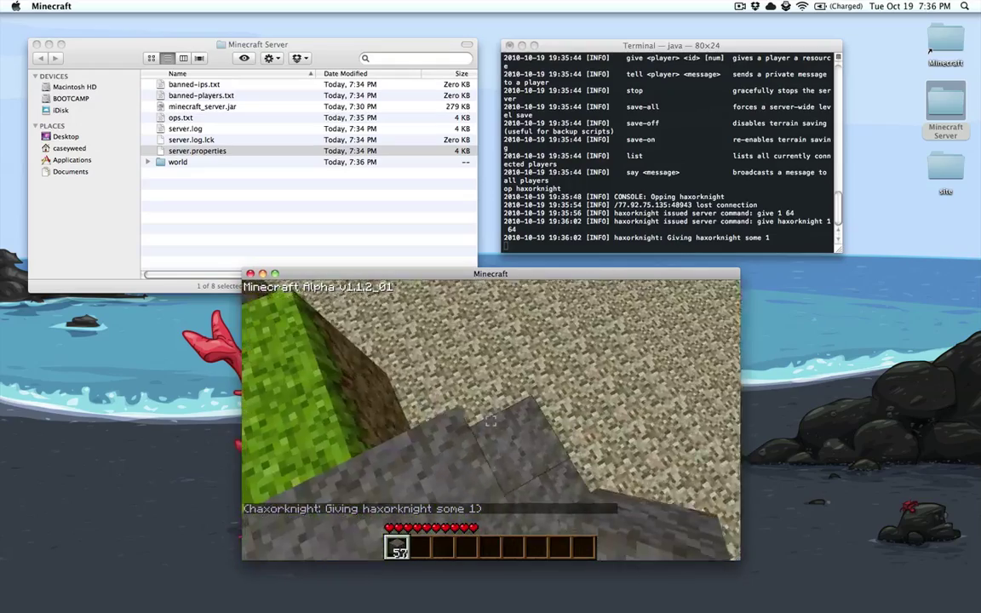
right_click(490, 420)
right_click(490, 420)
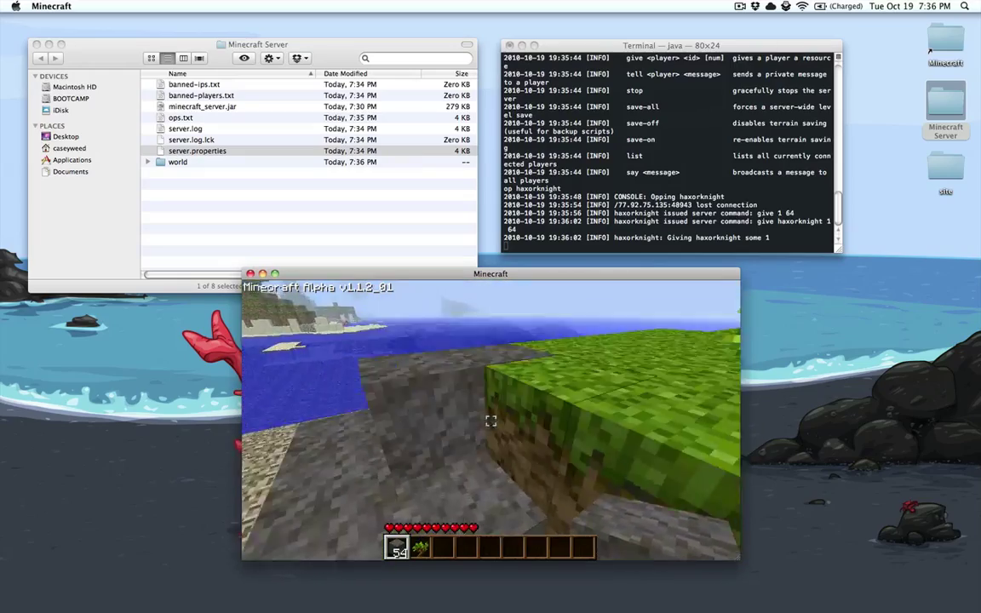
- Pause the game, then run save-all and stop in the server console
key(Escape)
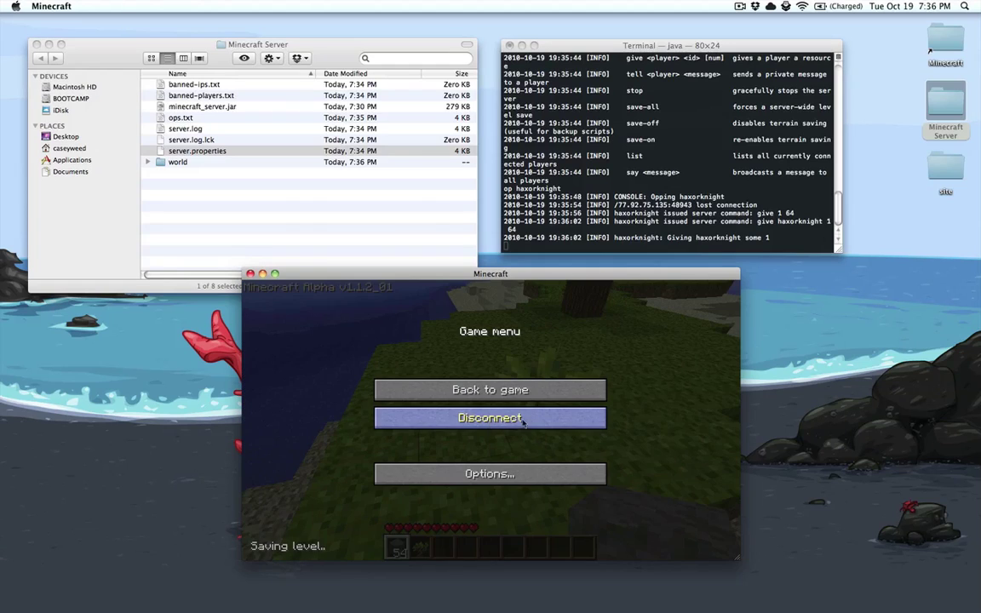
click(639, 178)
text(save-all)
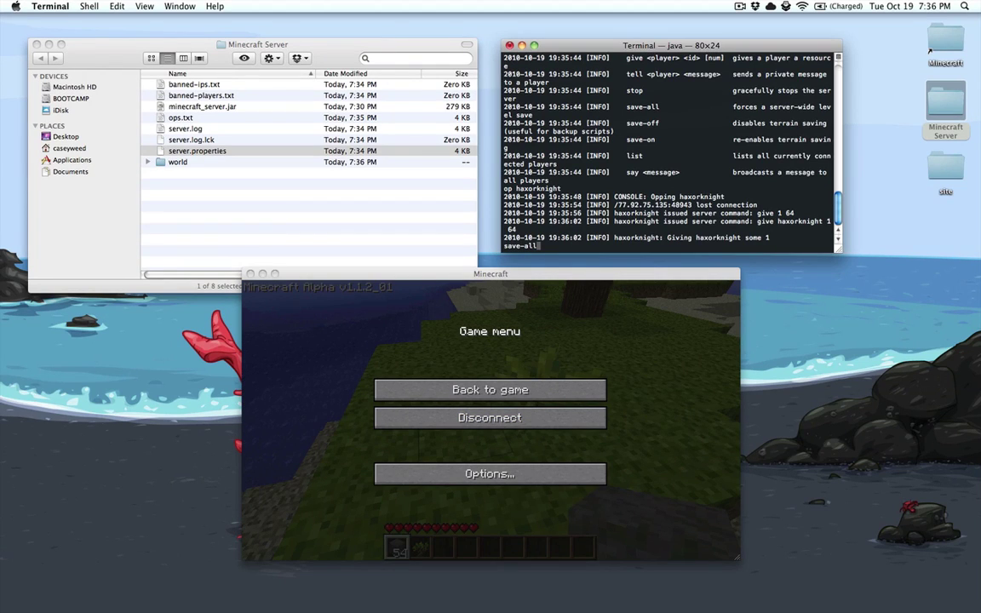
key(Return)
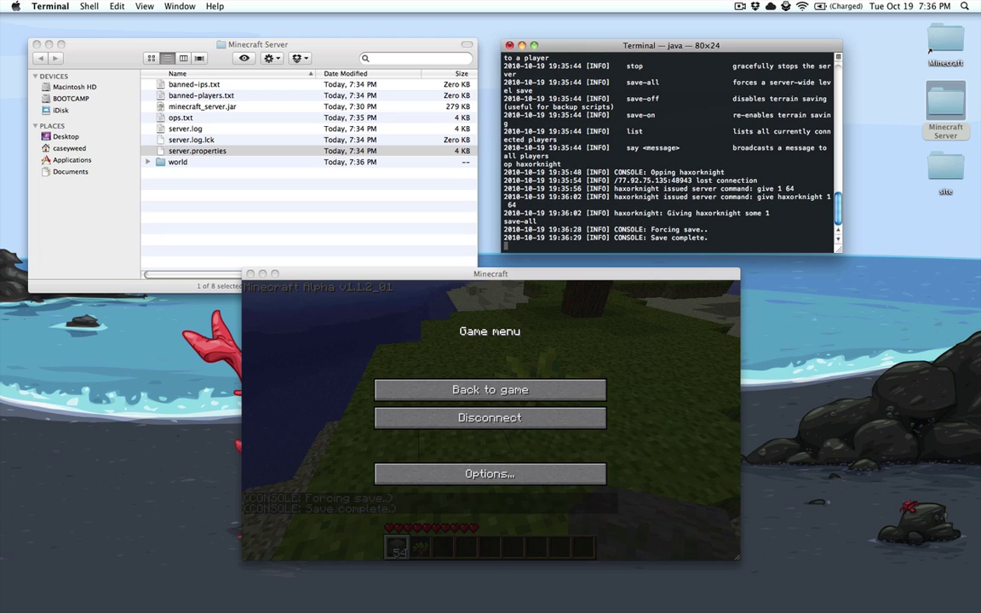
text(stop)
key(Return)
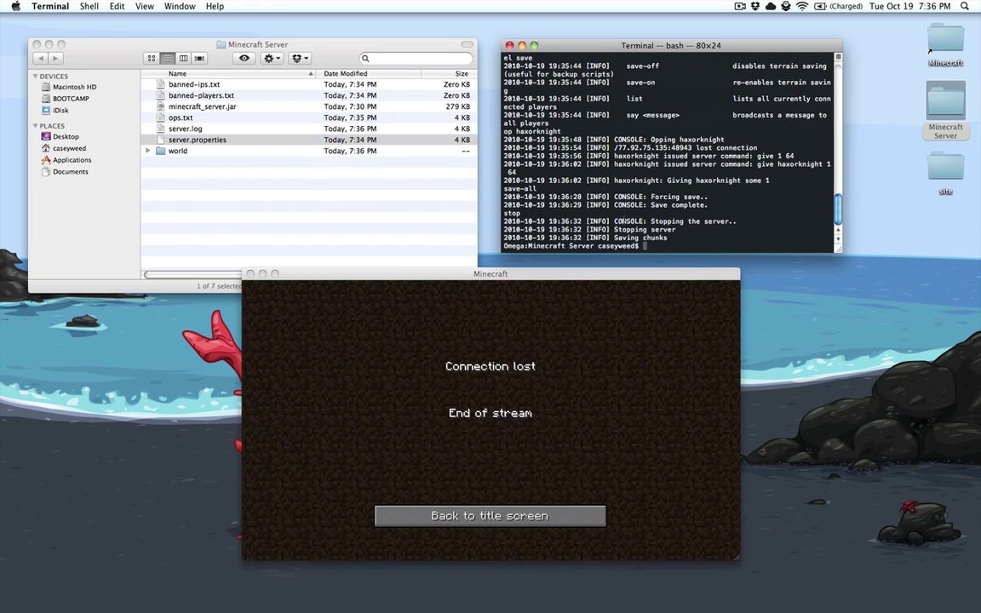
- Quit Minecraft from its title screen, hide the server folder window, and enter exit
click(489, 515)
click(489, 515)
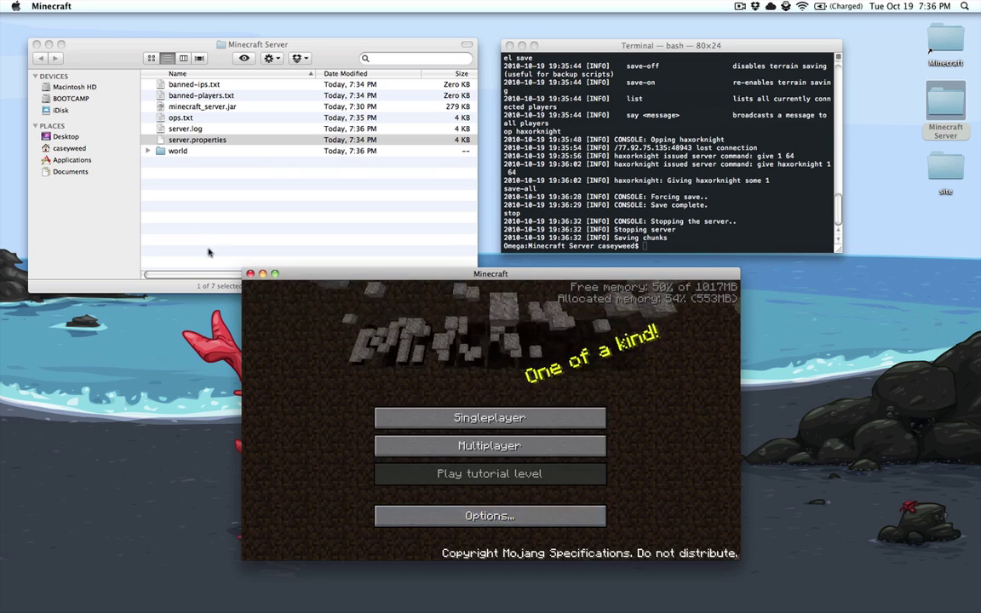
click(249, 274)
click(259, 256)
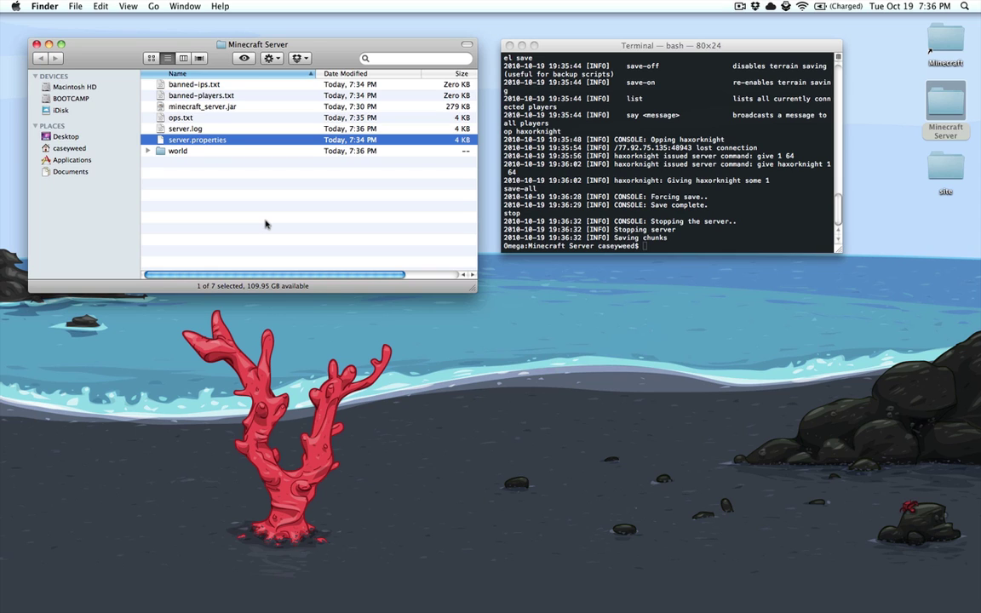
key(super+h)
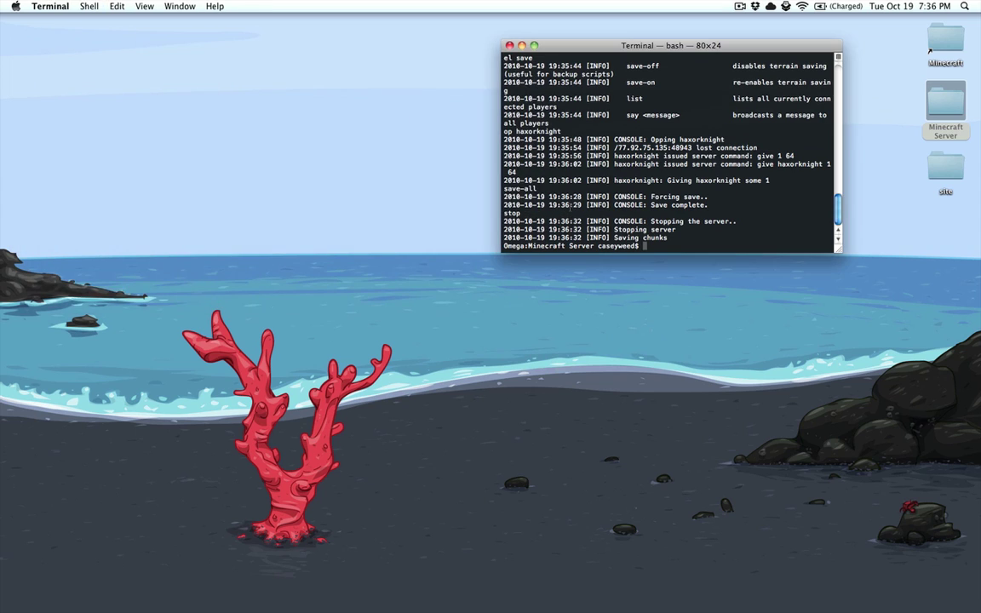
text(exit)
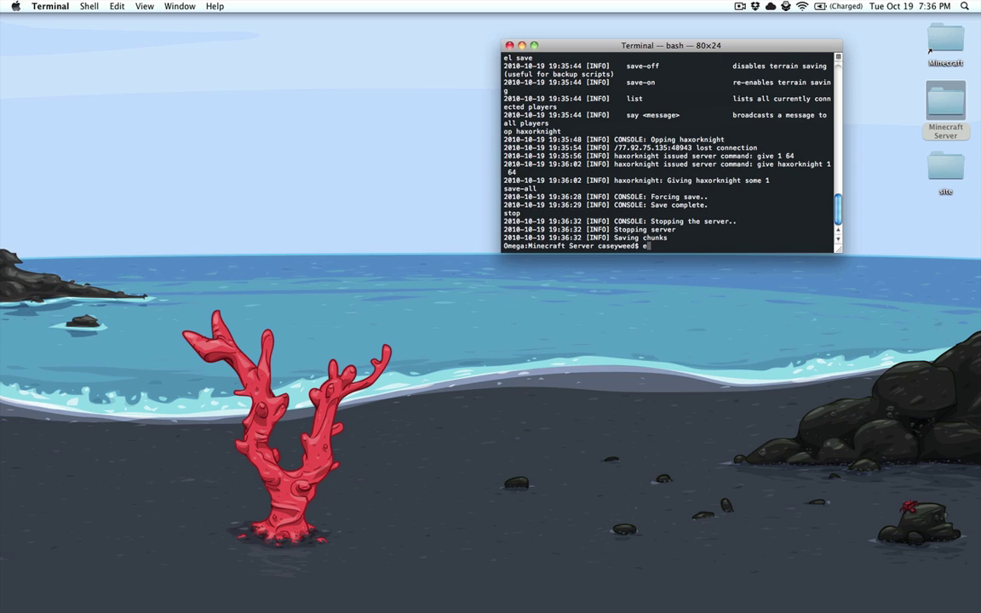